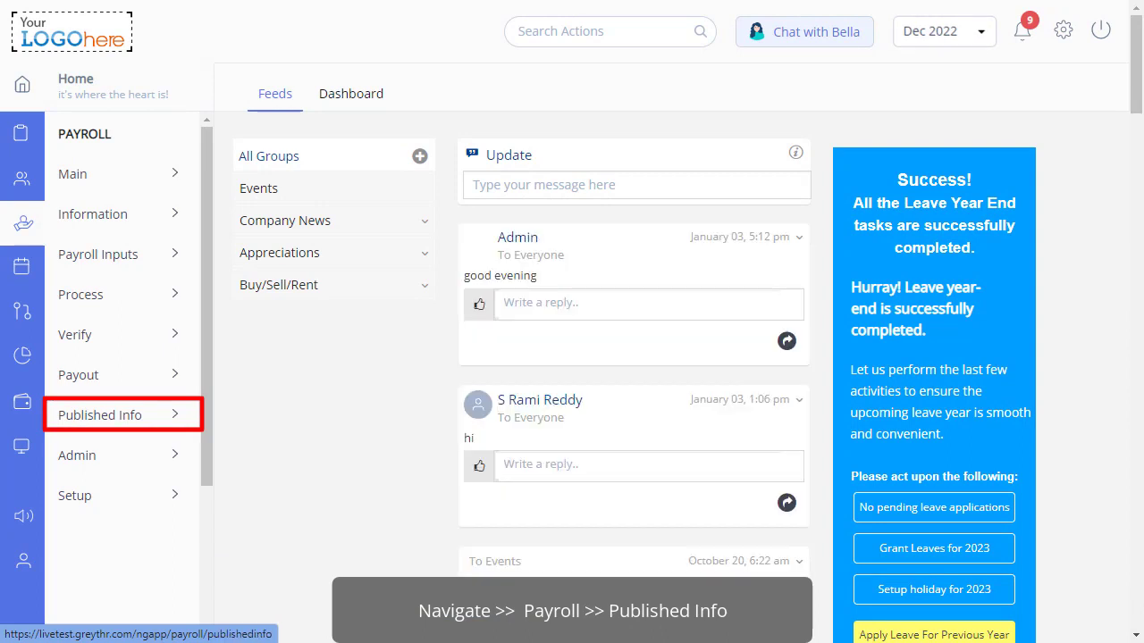
Expand Payroll > Published Info to list Payslip, CTC Payslip, YTD Summary and the other statements
{"action": "left_click", "coordinate": [157, 415]}
{"action": "scroll", "coordinate": [212, 387], "scroll_direction": "down", "scroll_amount": 3}
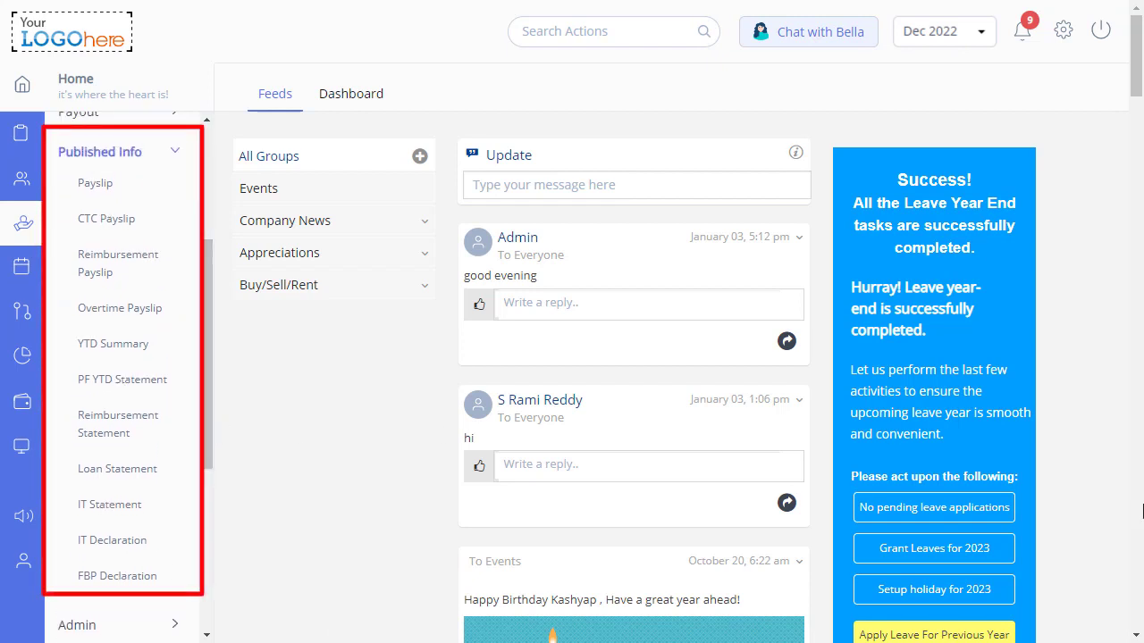
Load the employee's payslip (50,000.00 total earnings) and lock and publish the Nov 2022 payroll
{"action": "left_click", "coordinate": [104, 186]}
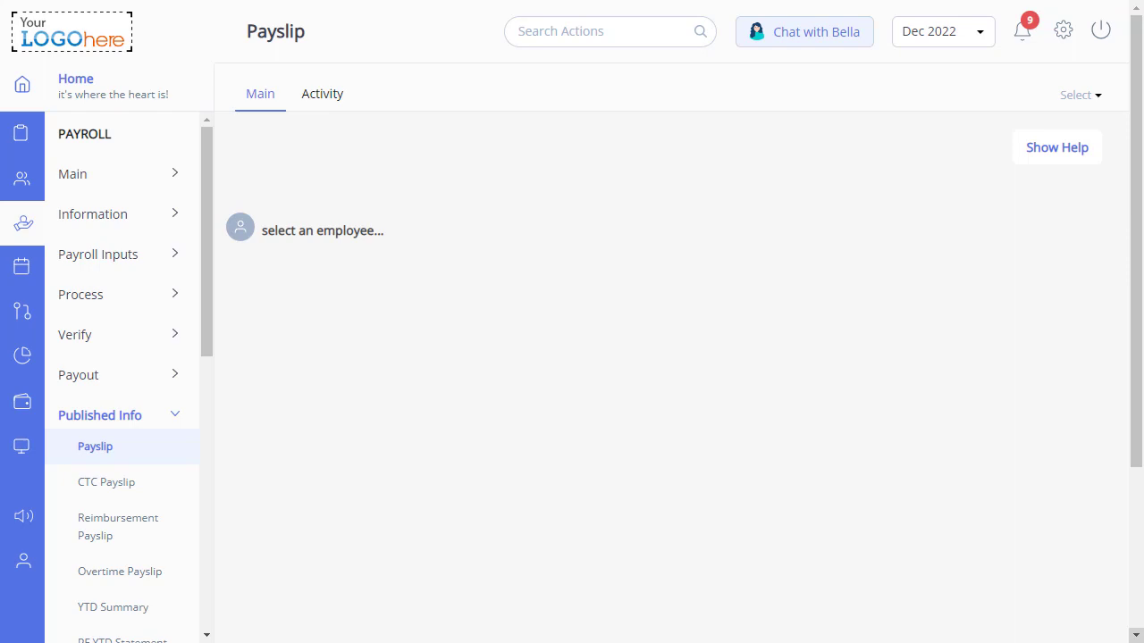
{"action": "left_click", "coordinate": [322, 231]}
{"action": "type", "text": "har"}
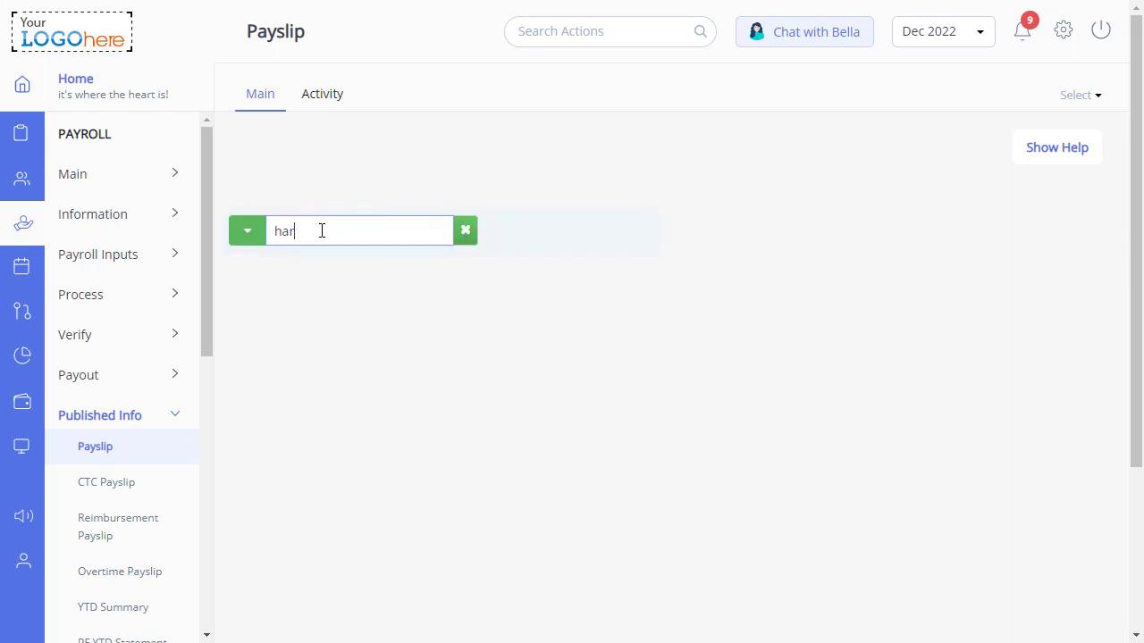
{"action": "type", "text": "s"}
{"action": "left_click", "coordinate": [329, 287]}
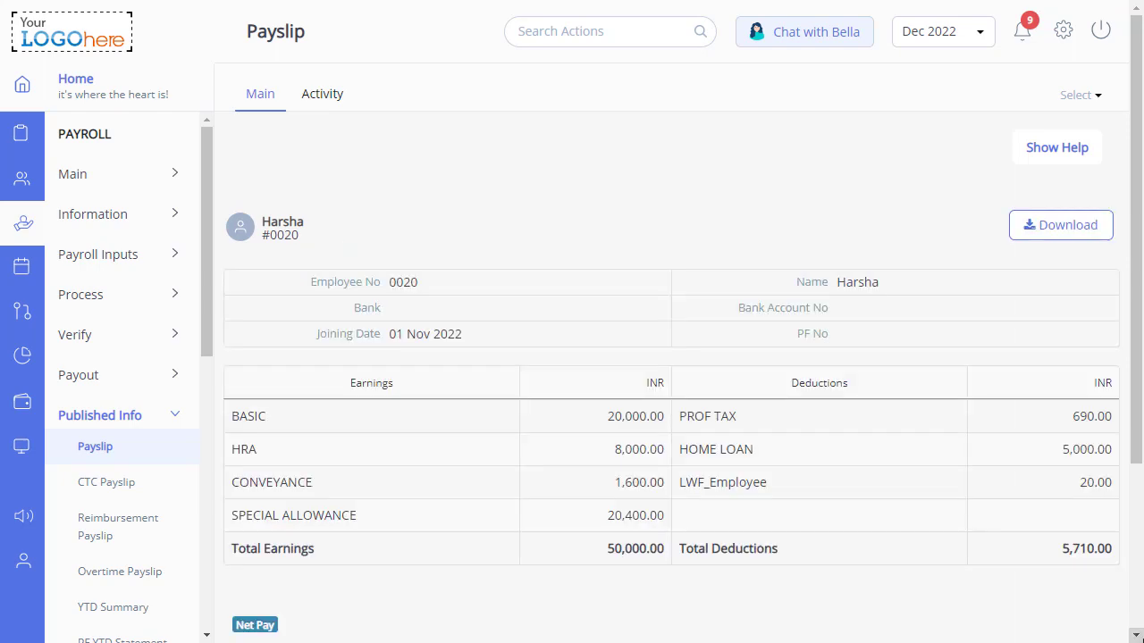
{"action": "scroll", "coordinate": [1042, 143], "scroll_direction": "down", "scroll_amount": 1}
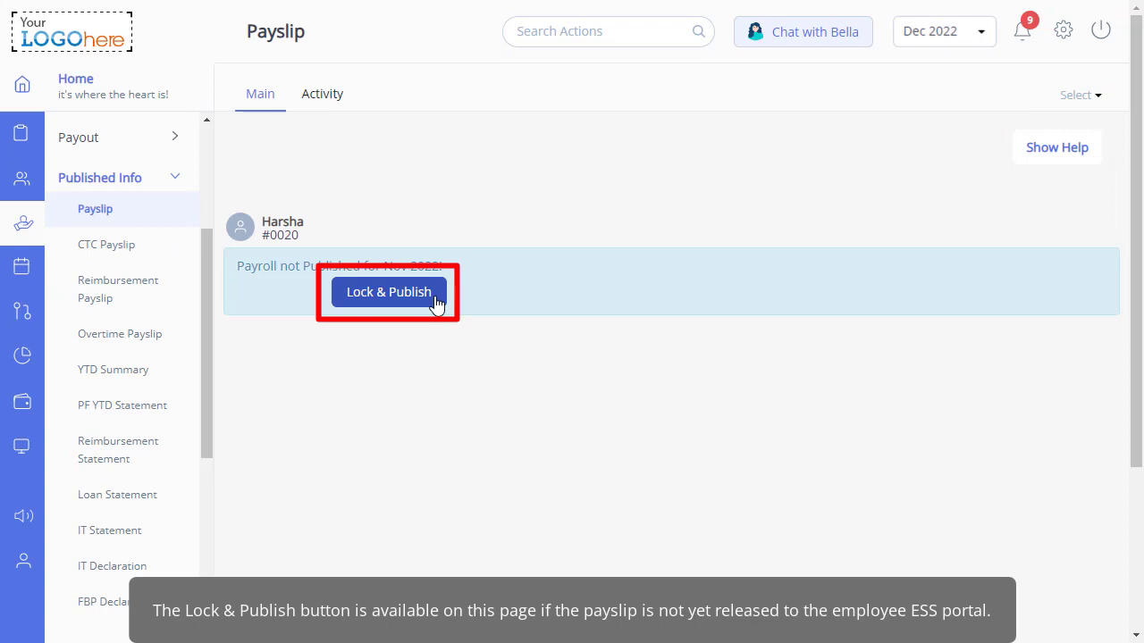
{"action": "left_click", "coordinate": [434, 300]}
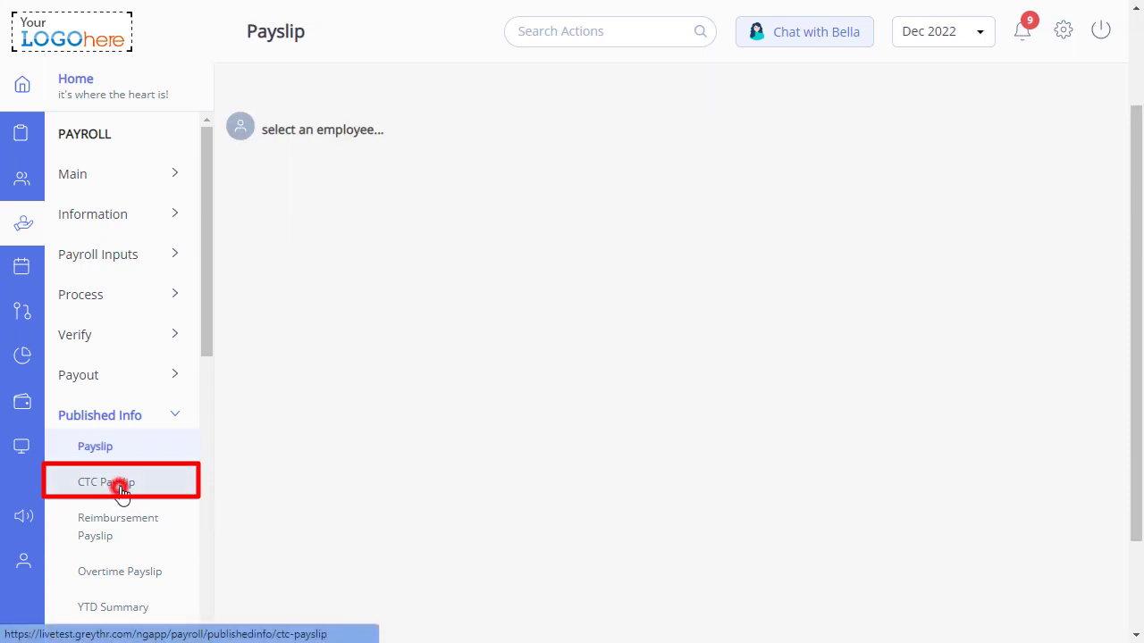
Bring up the employee's CTC payslip, showing their details and 01 Nov 2022 joining date
{"action": "left_click", "coordinate": [118, 486]}
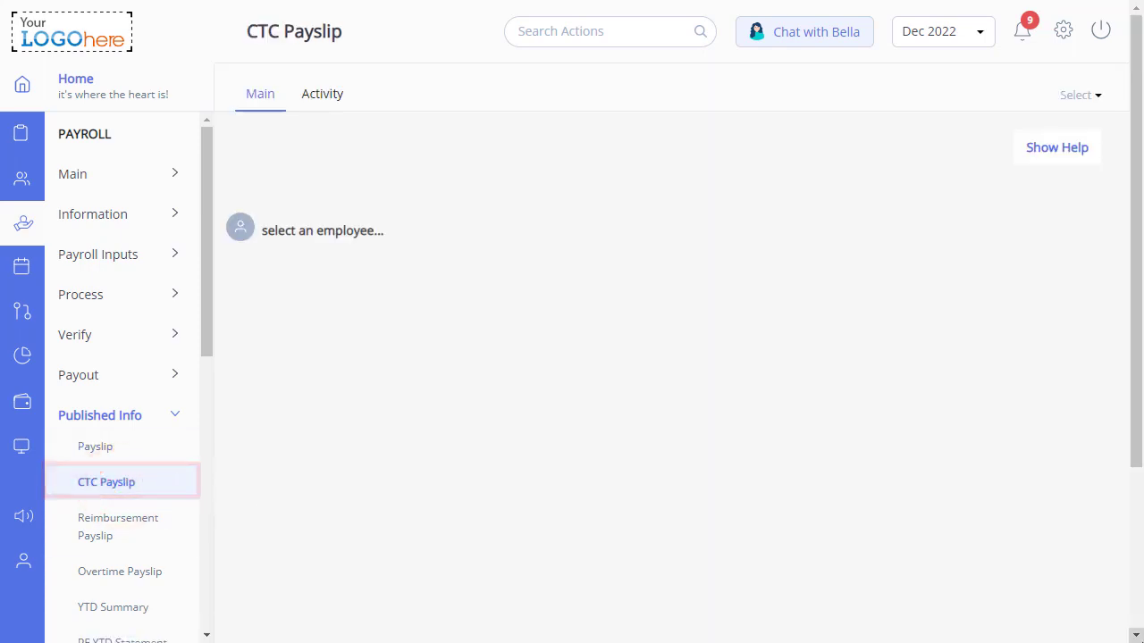
{"action": "left_click", "coordinate": [289, 231]}
{"action": "type", "text": "harsh"}
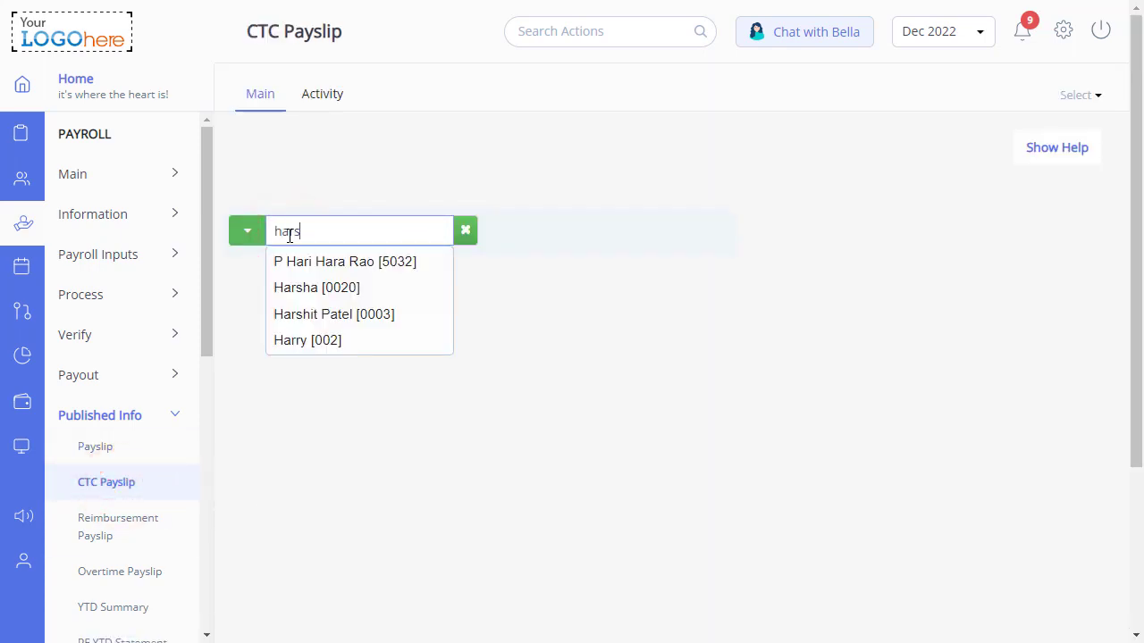
{"action": "left_click", "coordinate": [311, 261]}
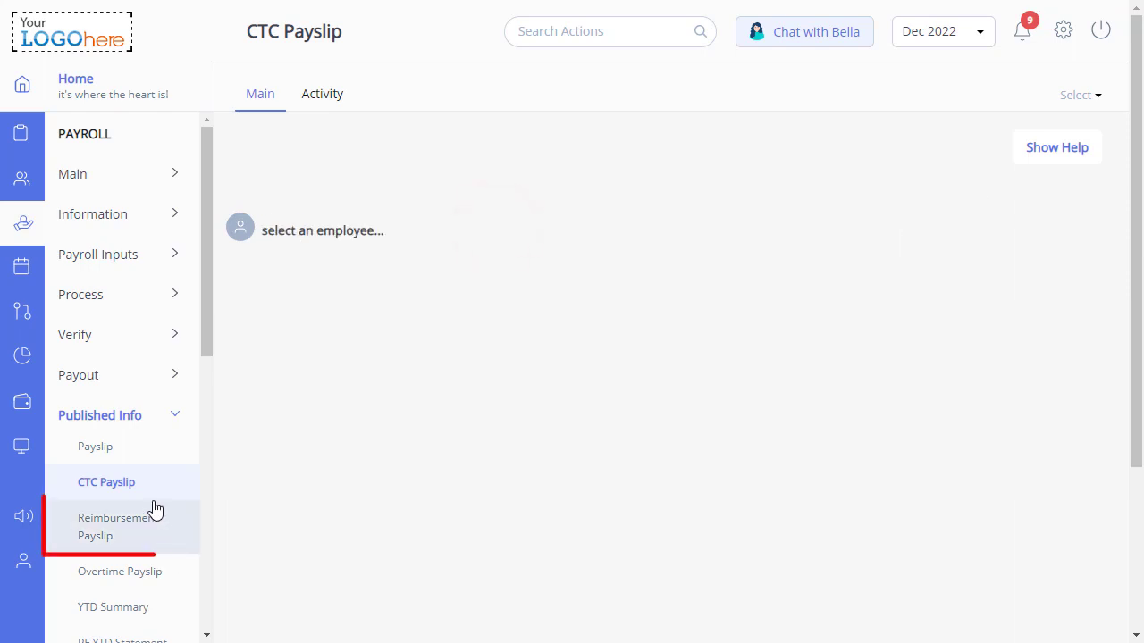
Look up the employee on Reimbursement Payslip by name; no reimbursement payslip is listed
{"action": "left_click", "coordinate": [154, 520]}
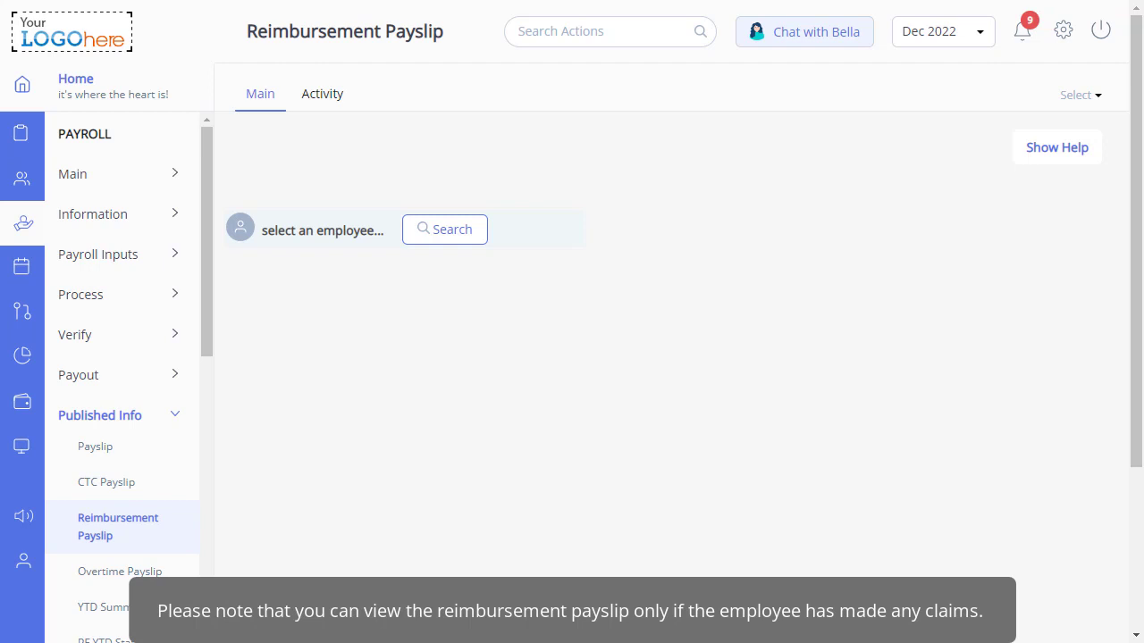
{"action": "left_click", "coordinate": [322, 230]}
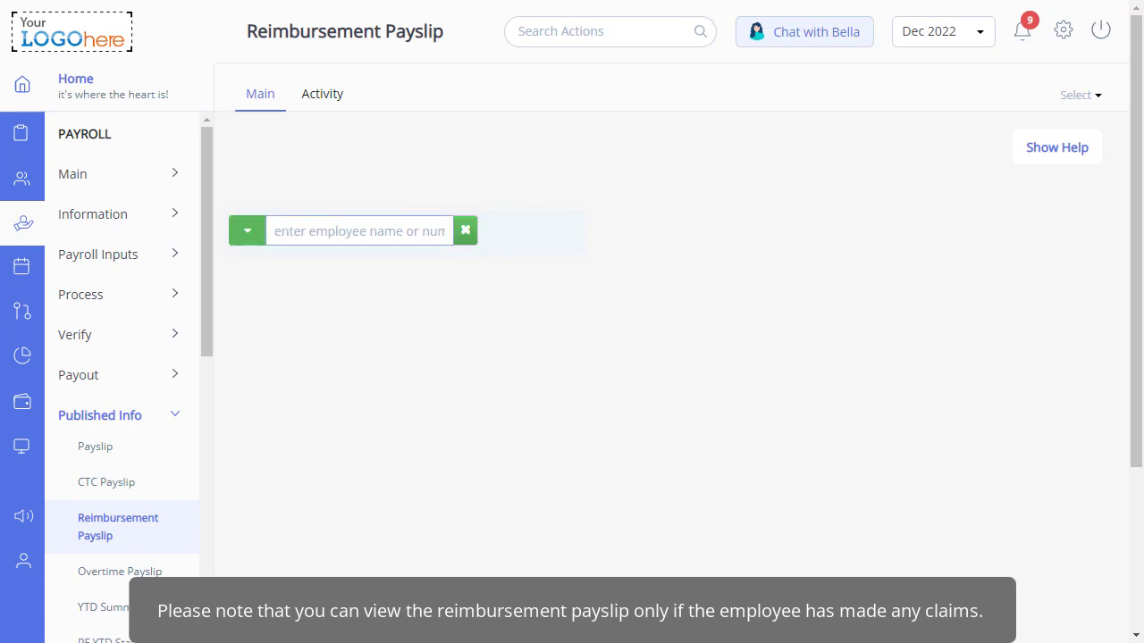
{"action": "left_click", "coordinate": [576, 318]}
{"action": "left_click", "coordinate": [330, 234]}
{"action": "type", "text": "harsh"}
{"action": "key", "text": "Return"}
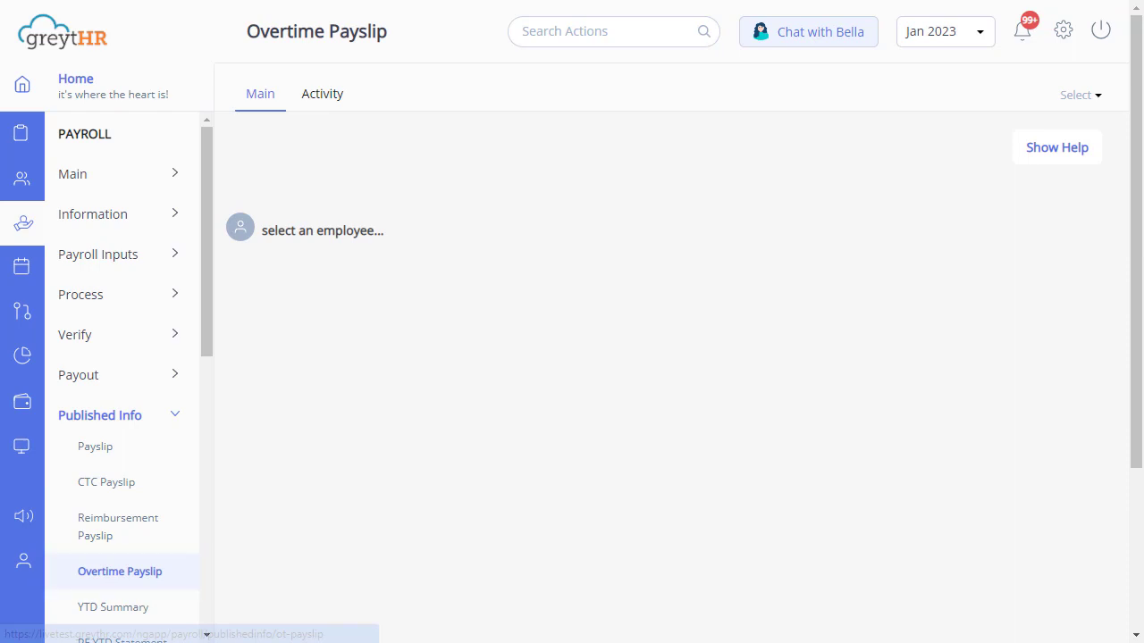
Load the employee's Jan 2023 overtime payslip by employee number (net pay INR2.00) and download it
{"action": "left_click", "coordinate": [334, 234]}
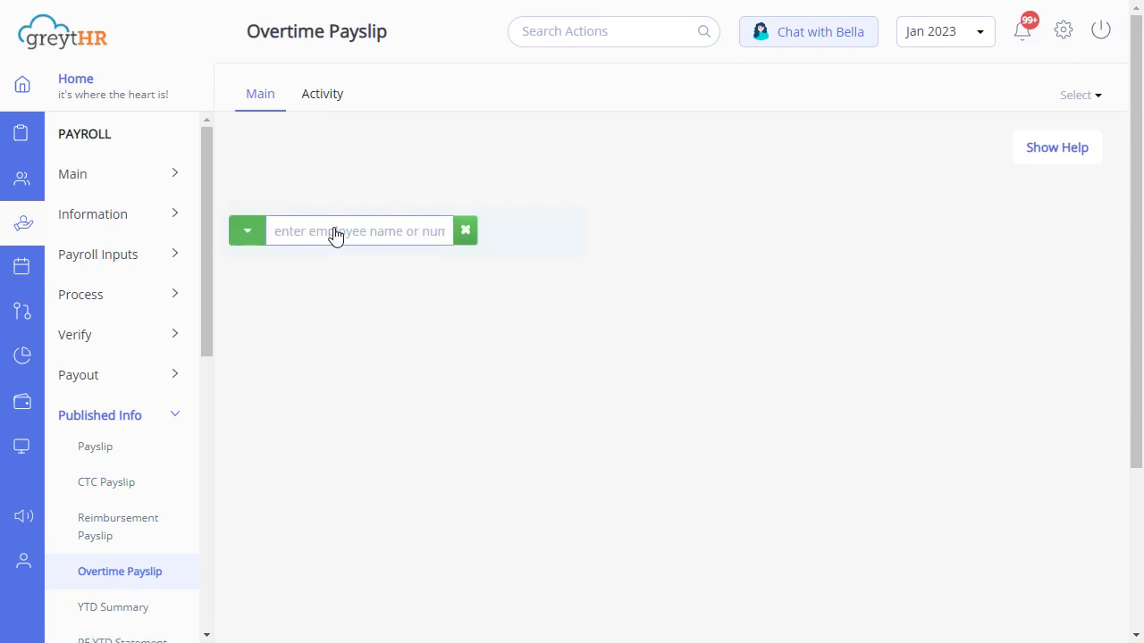
{"action": "type", "text": "501"}
{"action": "left_click", "coordinate": [340, 286]}
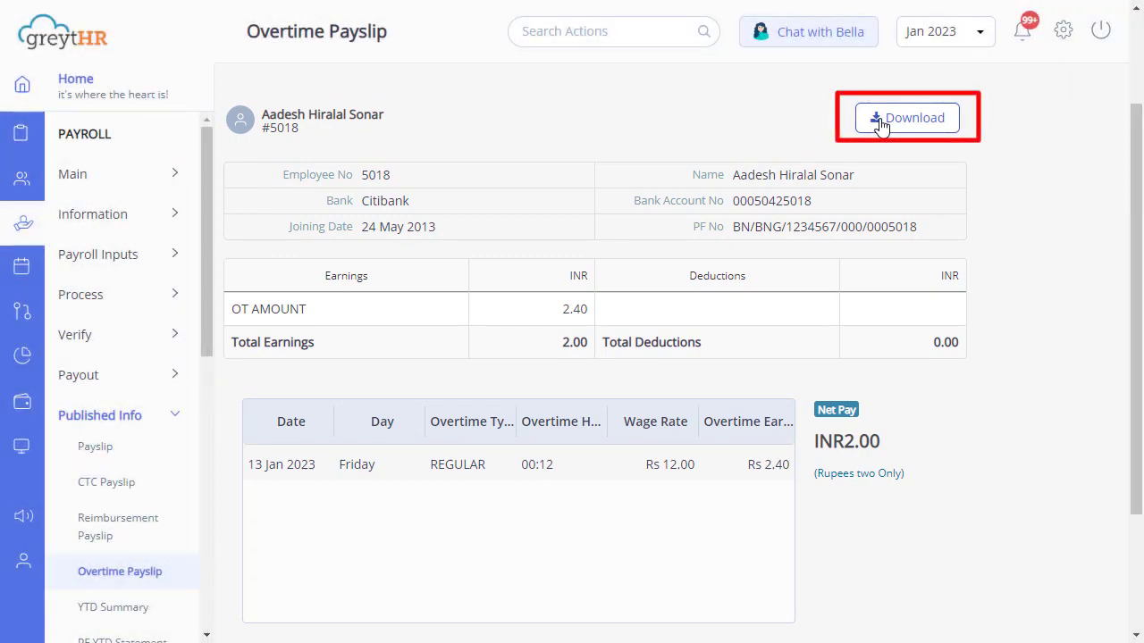
{"action": "left_click", "coordinate": [880, 125]}
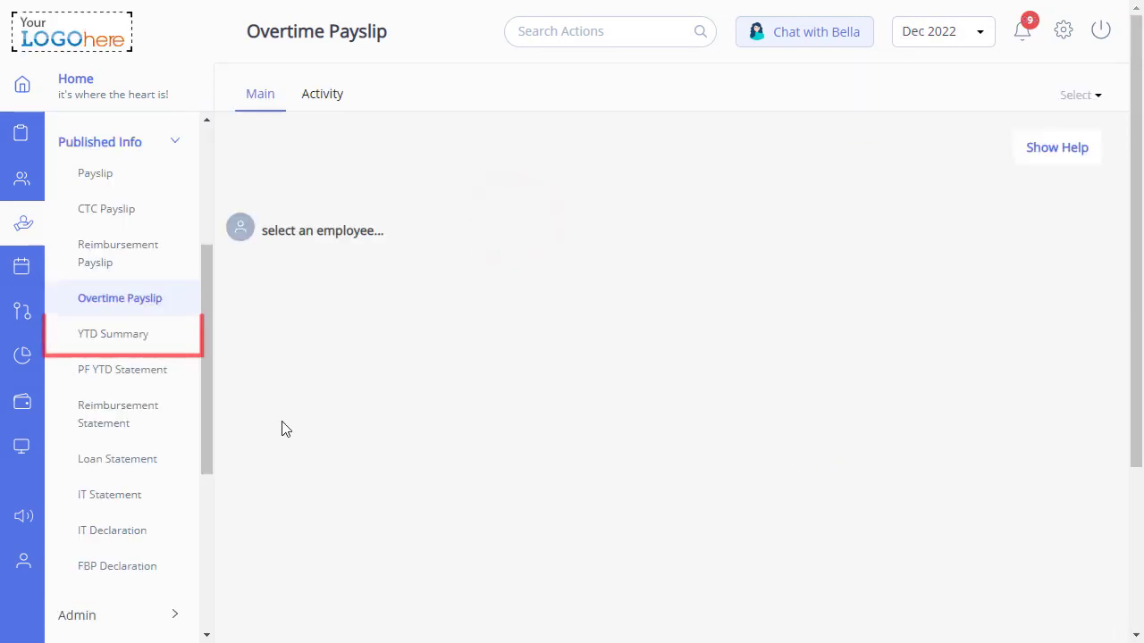
Load the employee's 2022–2023 YTD Summary, showing 44,290.00 net pay
{"action": "left_click", "coordinate": [146, 333]}
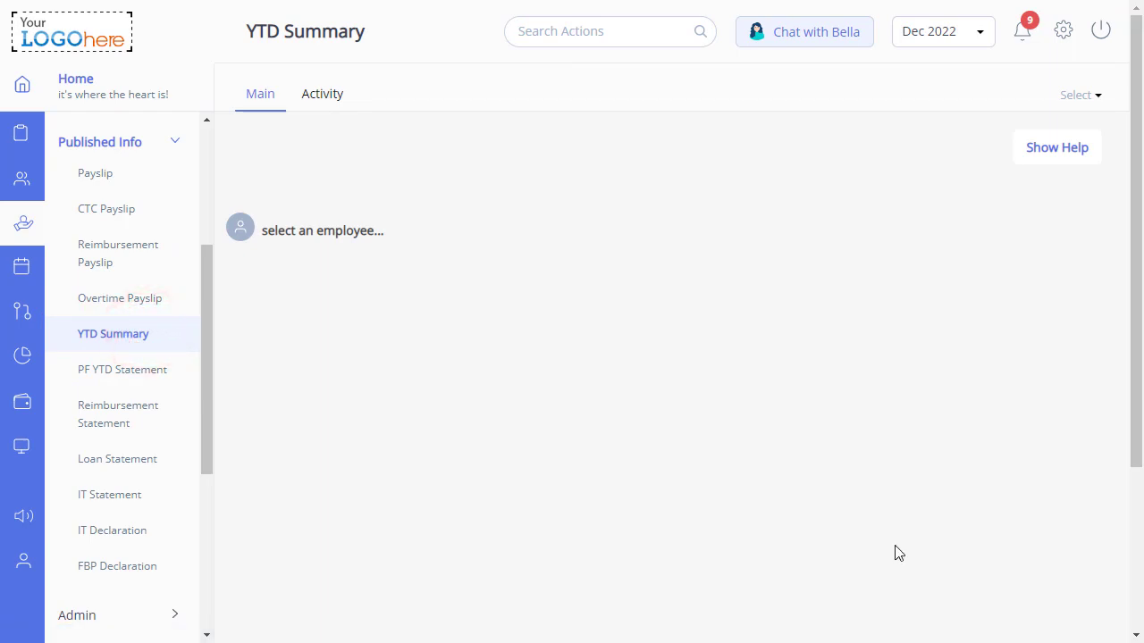
{"action": "left_click", "coordinate": [296, 228]}
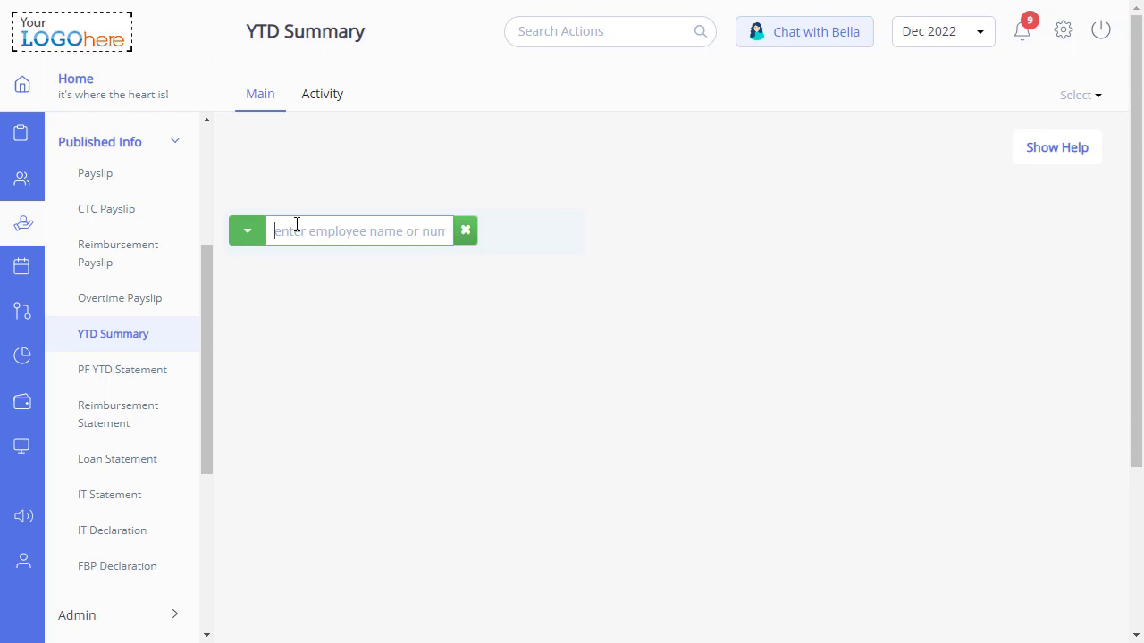
{"action": "type", "text": "hars"}
{"action": "left_click", "coordinate": [273, 261]}
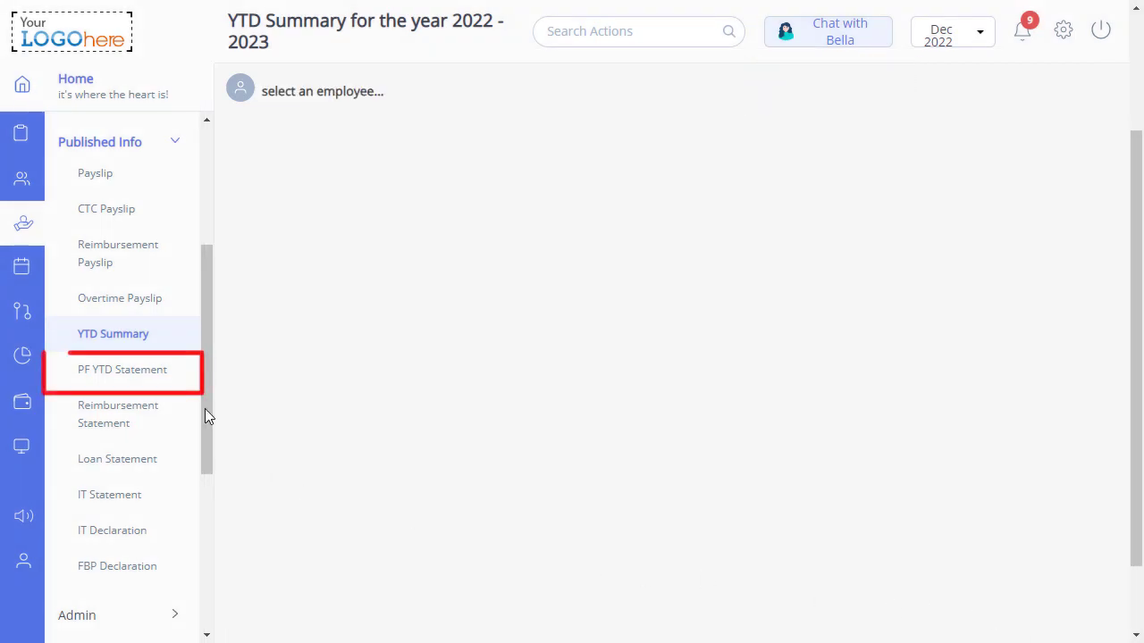
Open the employee's 2022–2023 PF YTD Statement, showing Rs 0.00 totals
{"action": "left_click", "coordinate": [154, 373]}
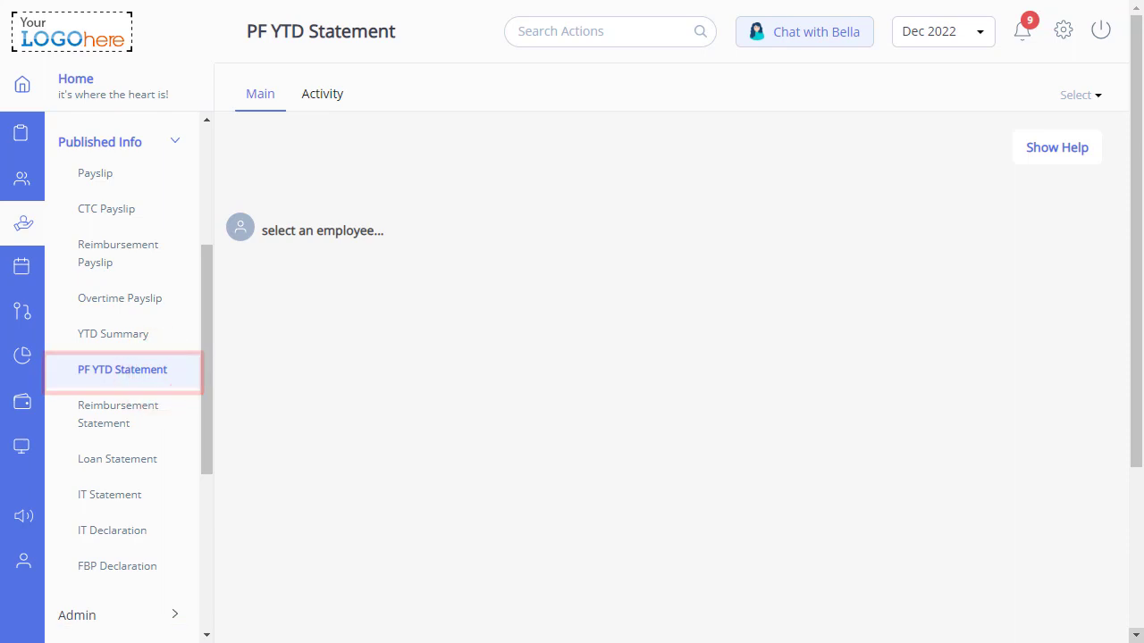
{"action": "left_click", "coordinate": [332, 225]}
{"action": "type", "text": "ha"}
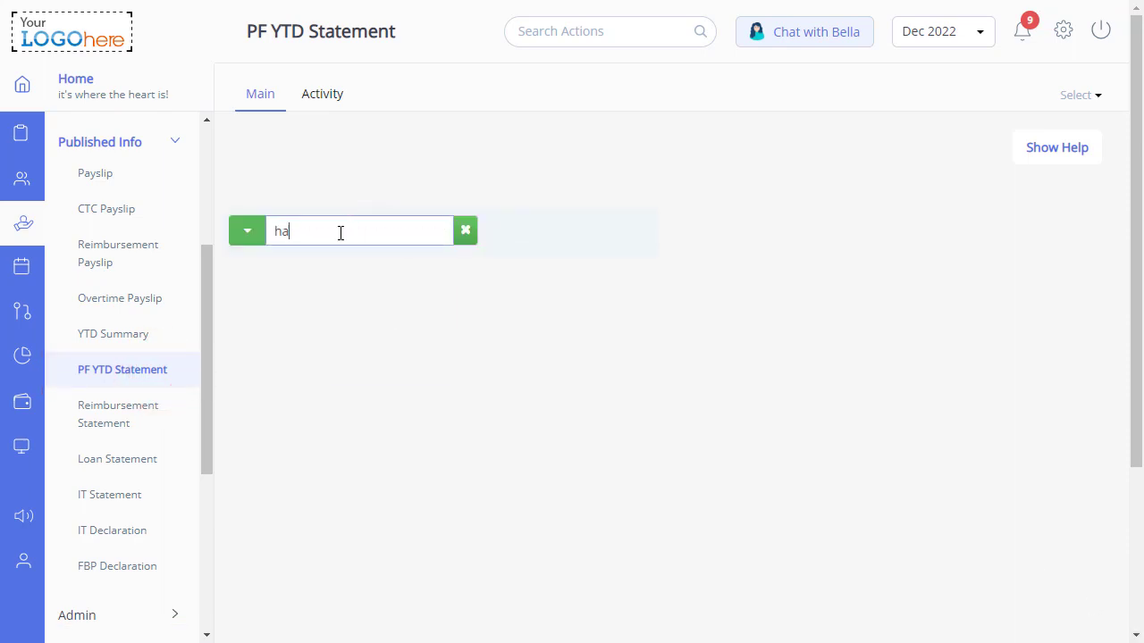
{"action": "type", "text": "rs"}
{"action": "left_click", "coordinate": [336, 259]}
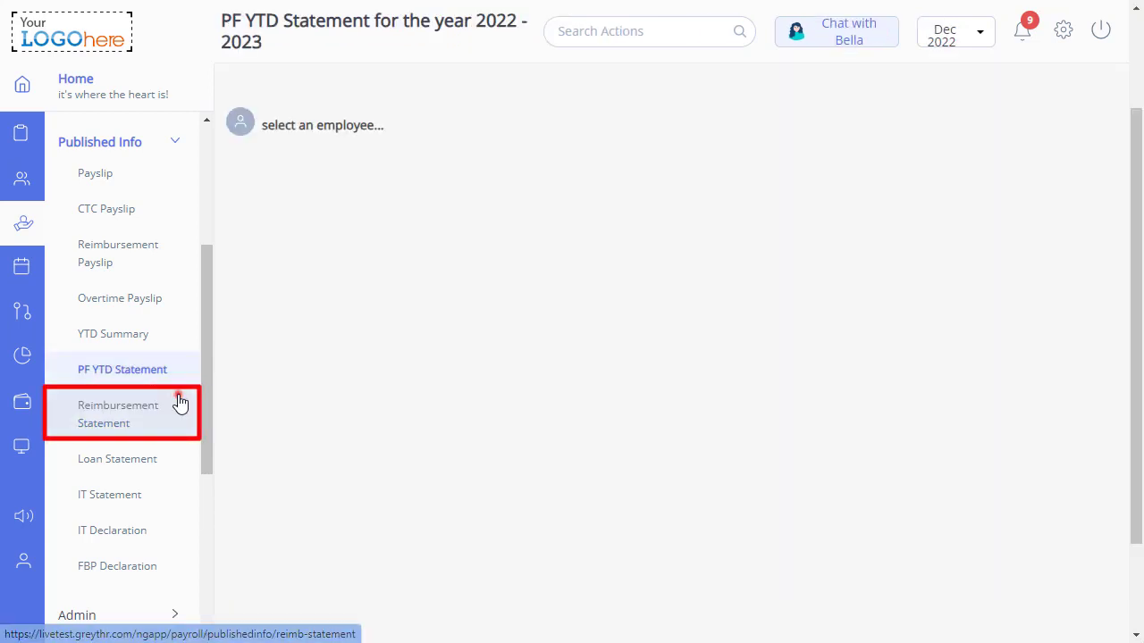
Load the employee's reimbursement statement with 2500 medical and 40000 LTA balances
{"action": "left_click", "coordinate": [177, 401]}
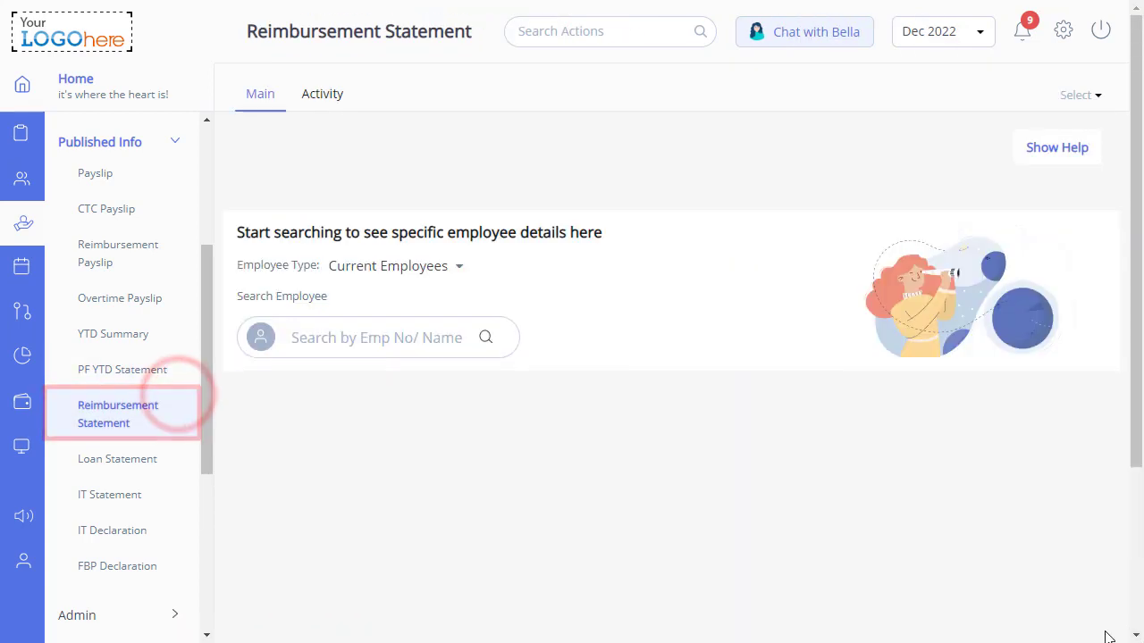
{"action": "left_click", "coordinate": [347, 329]}
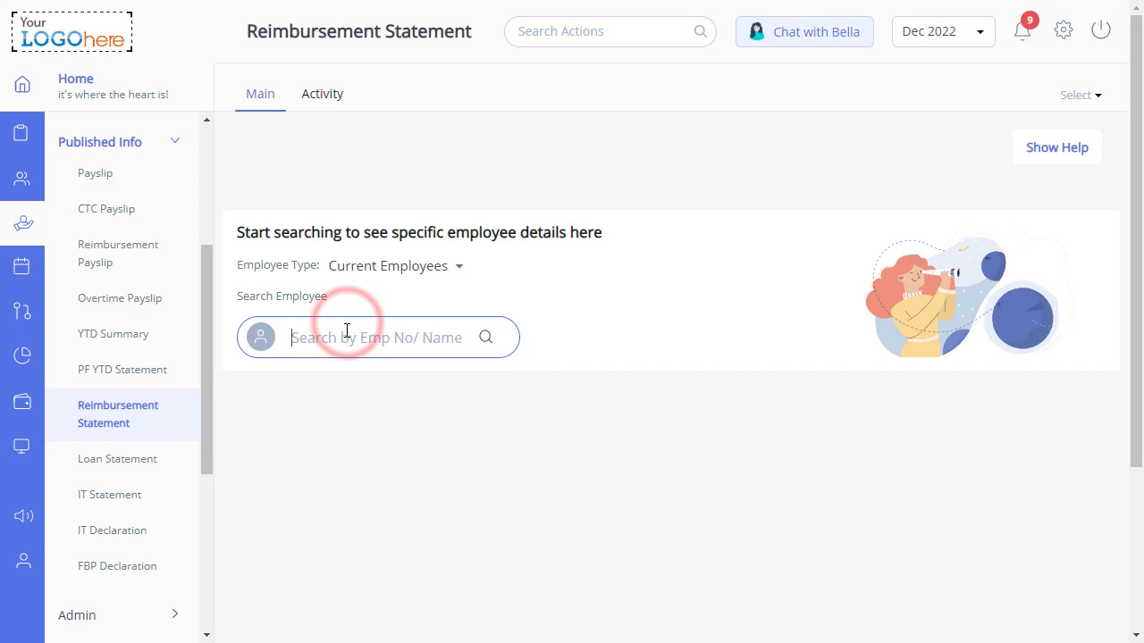
{"action": "type", "text": "hars"}
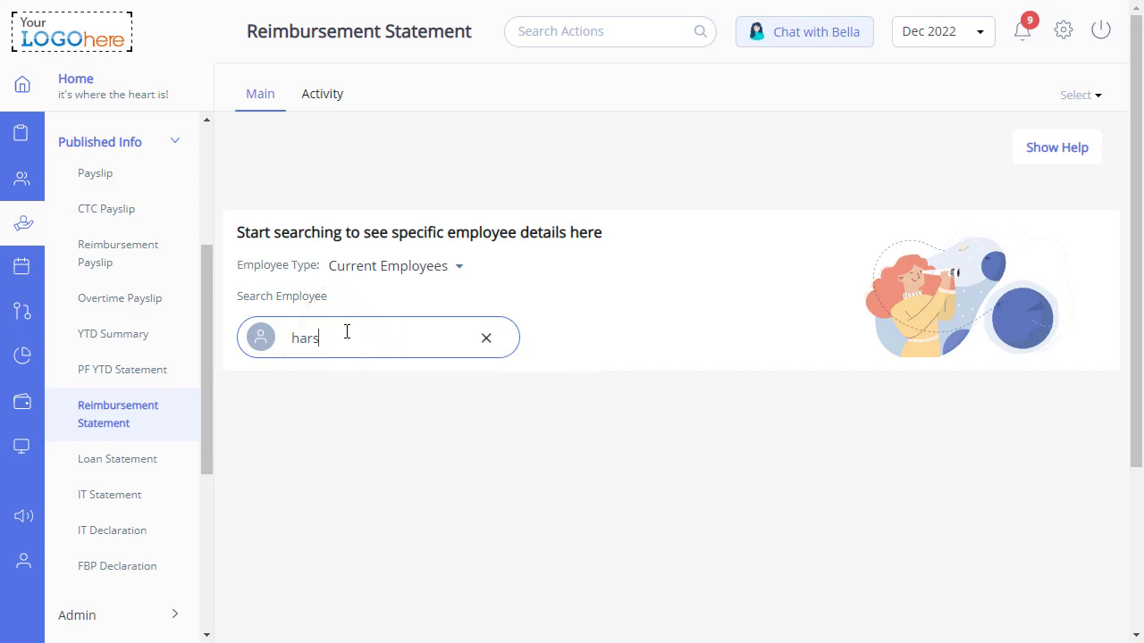
{"action": "left_click", "coordinate": [356, 386]}
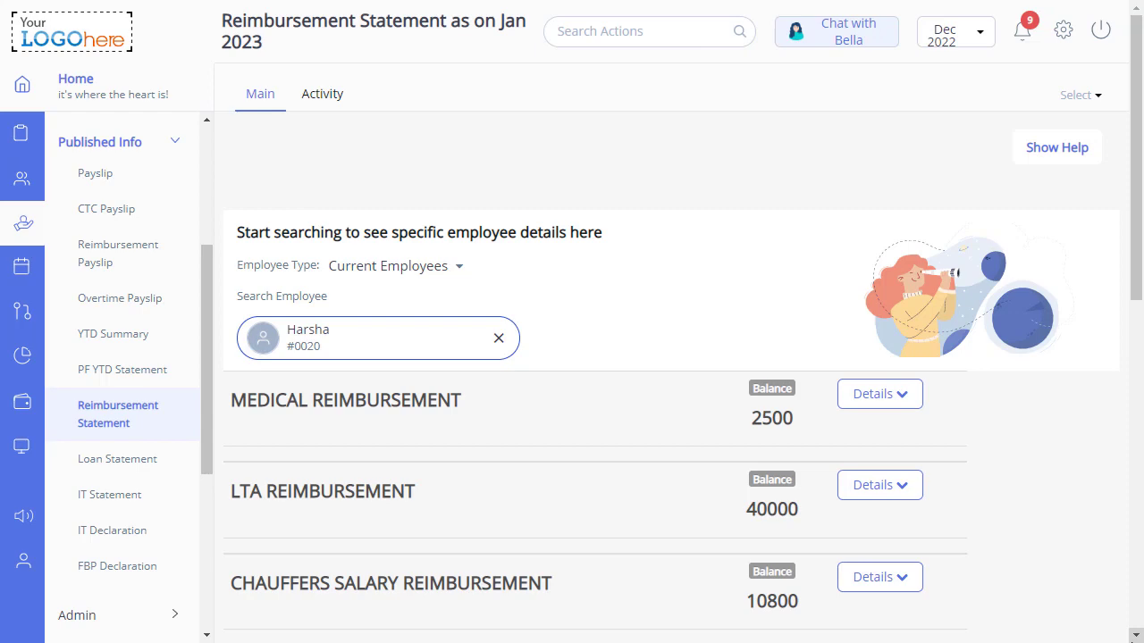
{"action": "scroll", "coordinate": [1140, 331], "scroll_direction": "down", "scroll_amount": 1}
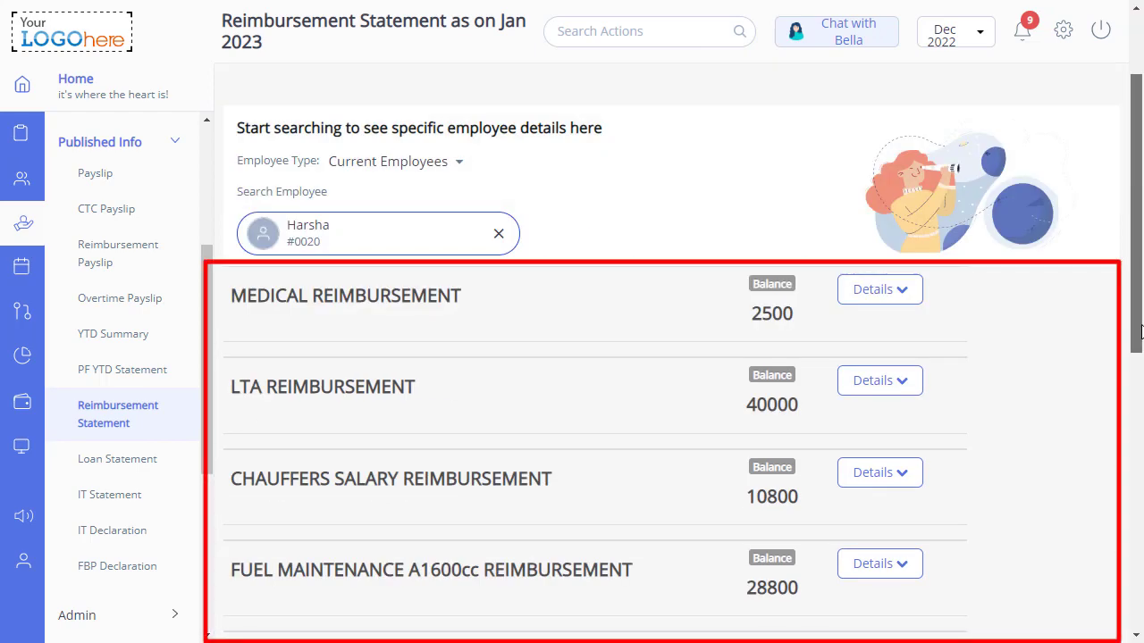
Expand the Medical Reimbursement details and view its payouts
{"action": "left_click", "coordinate": [901, 292]}
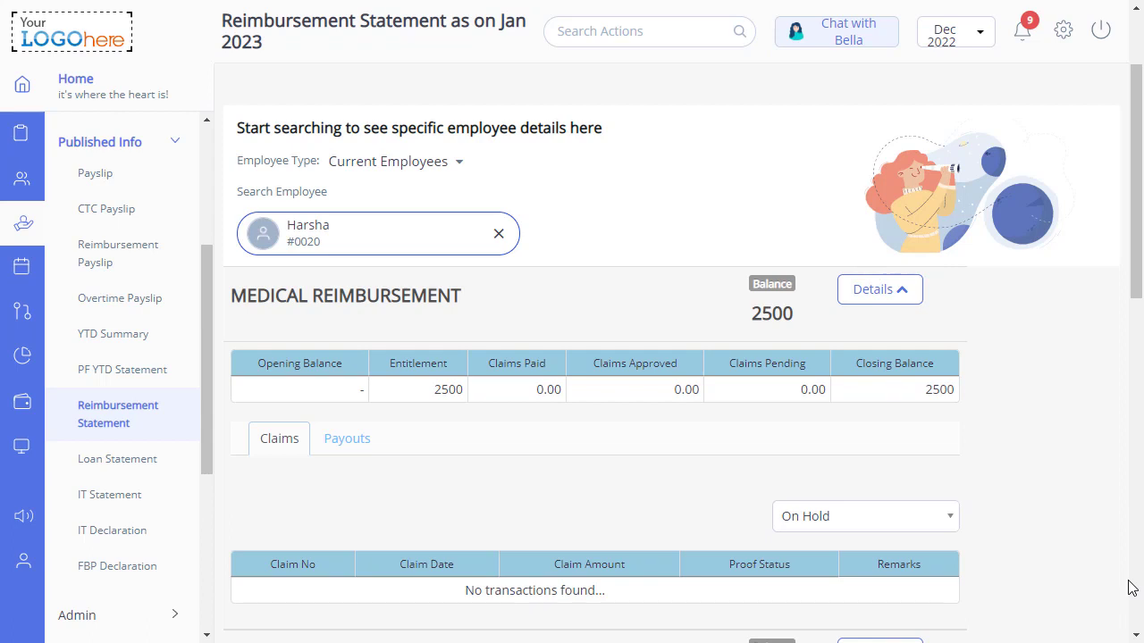
{"action": "scroll", "coordinate": [1130, 587], "scroll_direction": "down", "scroll_amount": 1}
{"action": "left_click", "coordinate": [339, 379]}
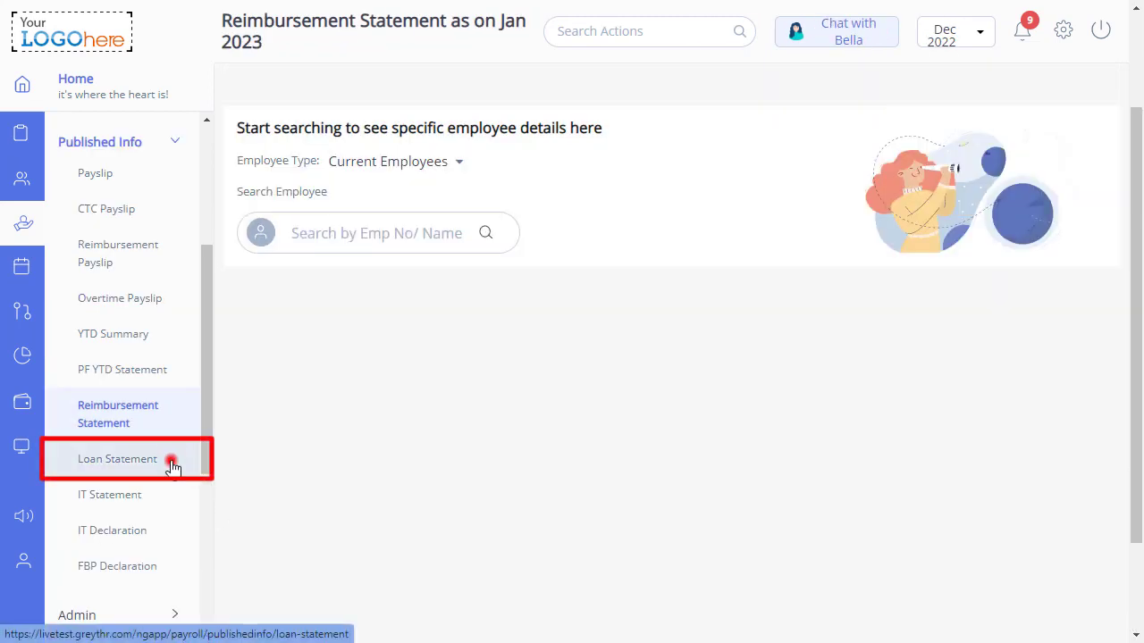
Show the employee's Home Loan installments: 44,999.00 balance, 9 left, 5,000.00 deducted 01 Dec 2022
{"action": "left_click", "coordinate": [172, 466]}
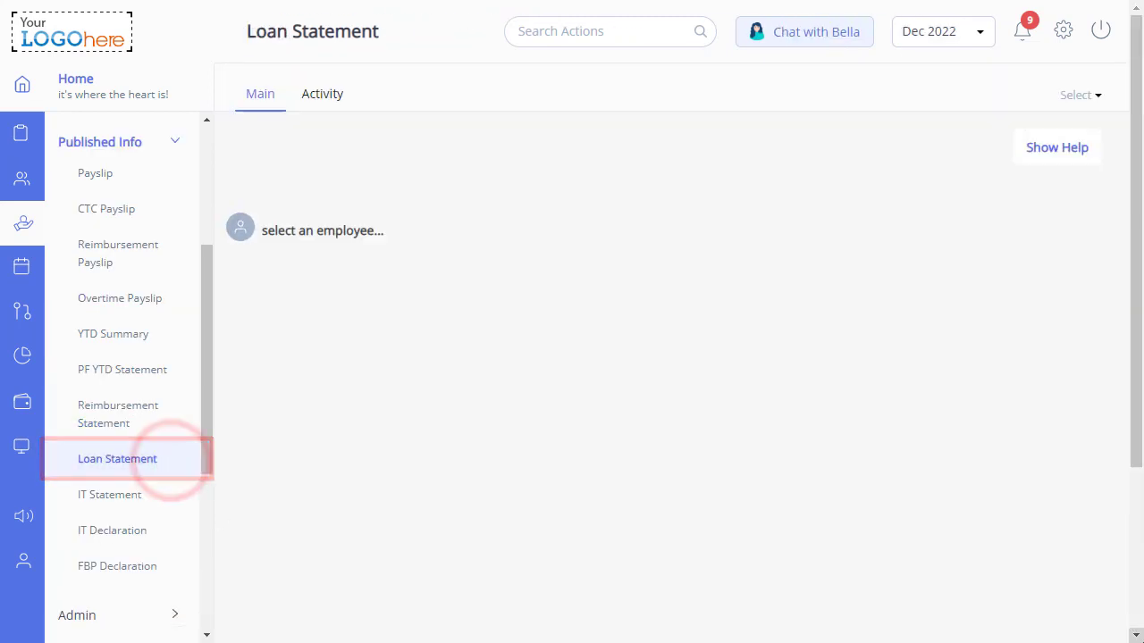
{"action": "left_click", "coordinate": [346, 238]}
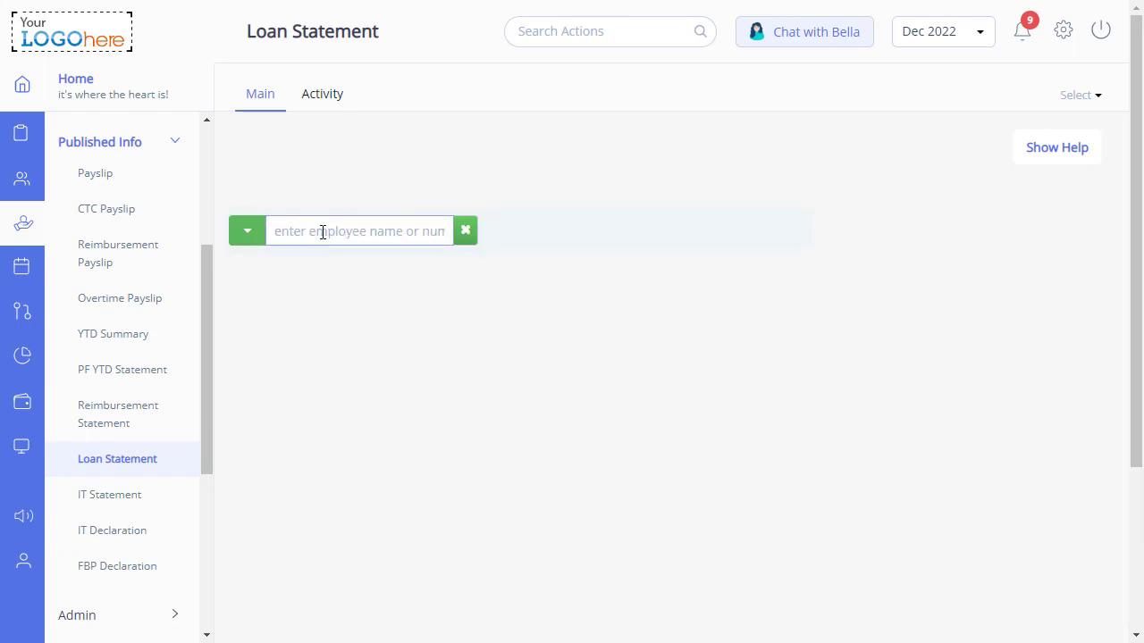
{"action": "type", "text": "har"}
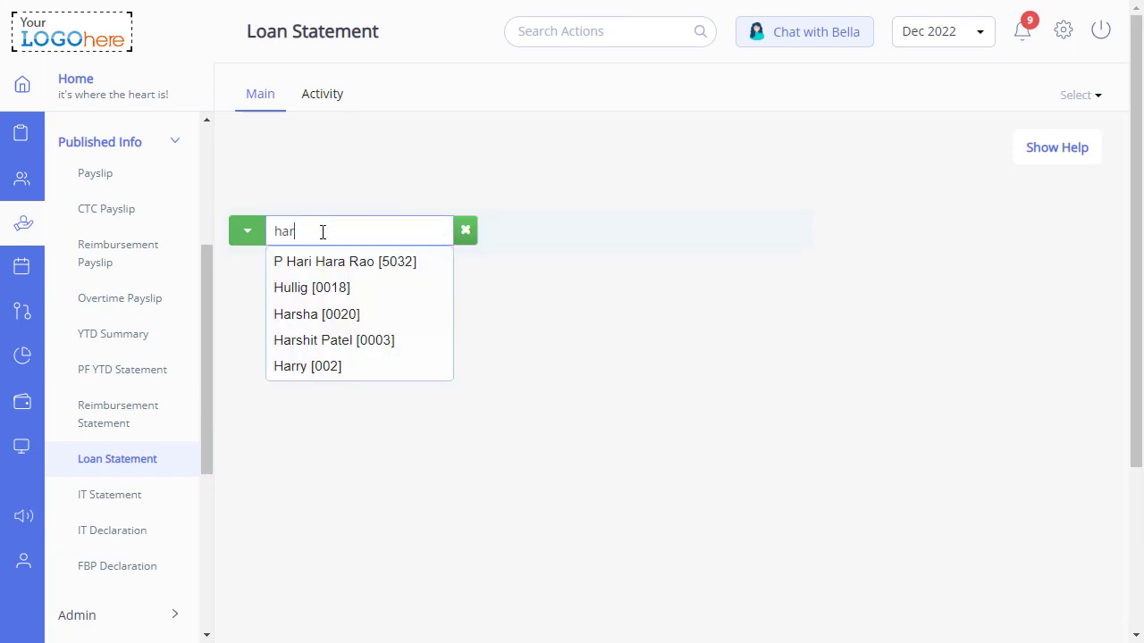
{"action": "left_click", "coordinate": [321, 287]}
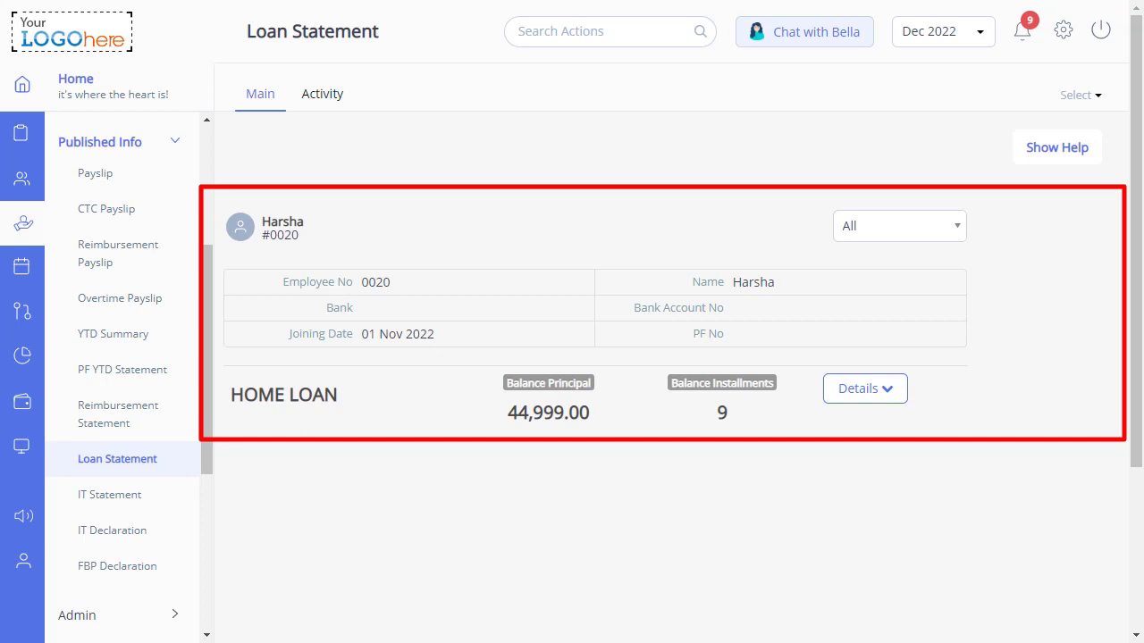
{"action": "left_click", "coordinate": [862, 397]}
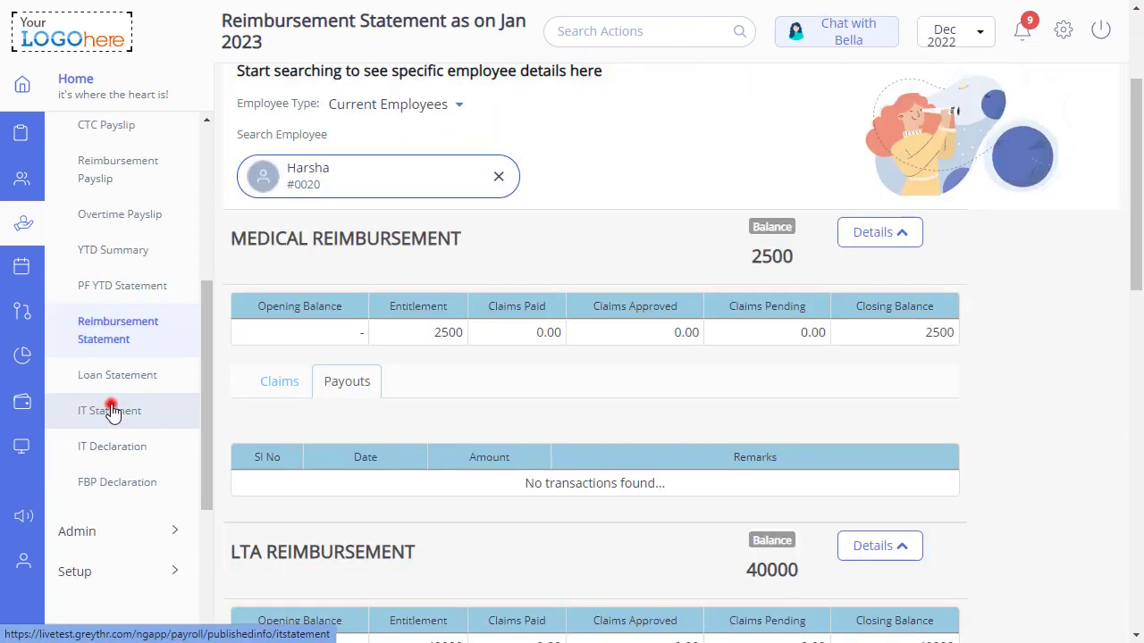
Load the employee's 2022–2023 income tax computation with 2,50,000.00 taxable income
{"action": "left_click", "coordinate": [109, 410]}
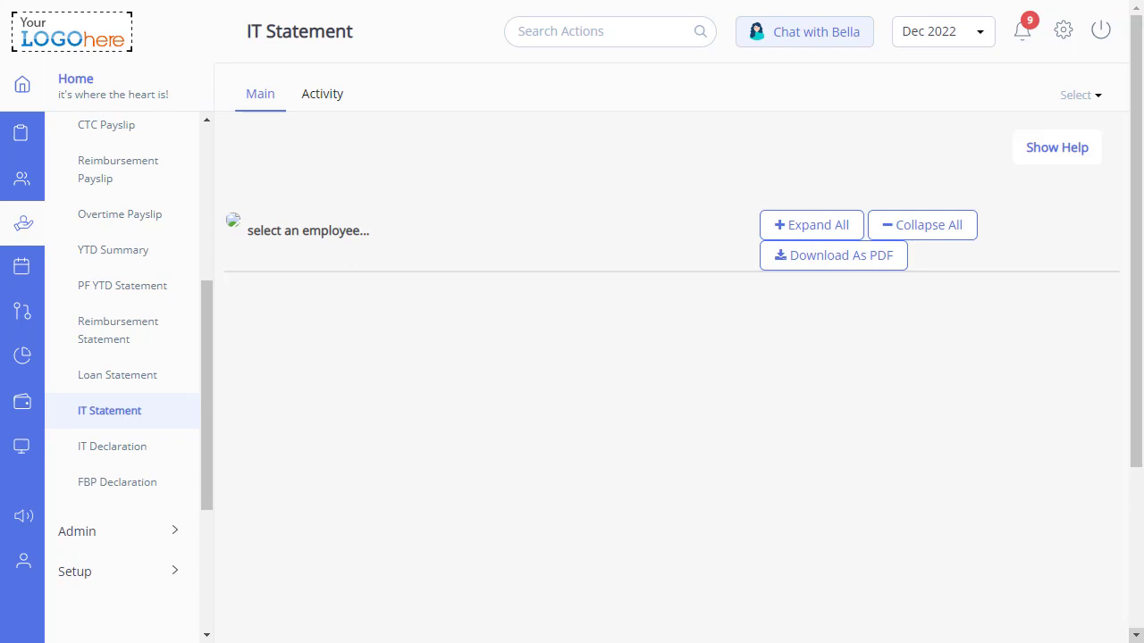
{"action": "left_click", "coordinate": [325, 233]}
{"action": "type", "text": "har"}
{"action": "left_click", "coordinate": [325, 286]}
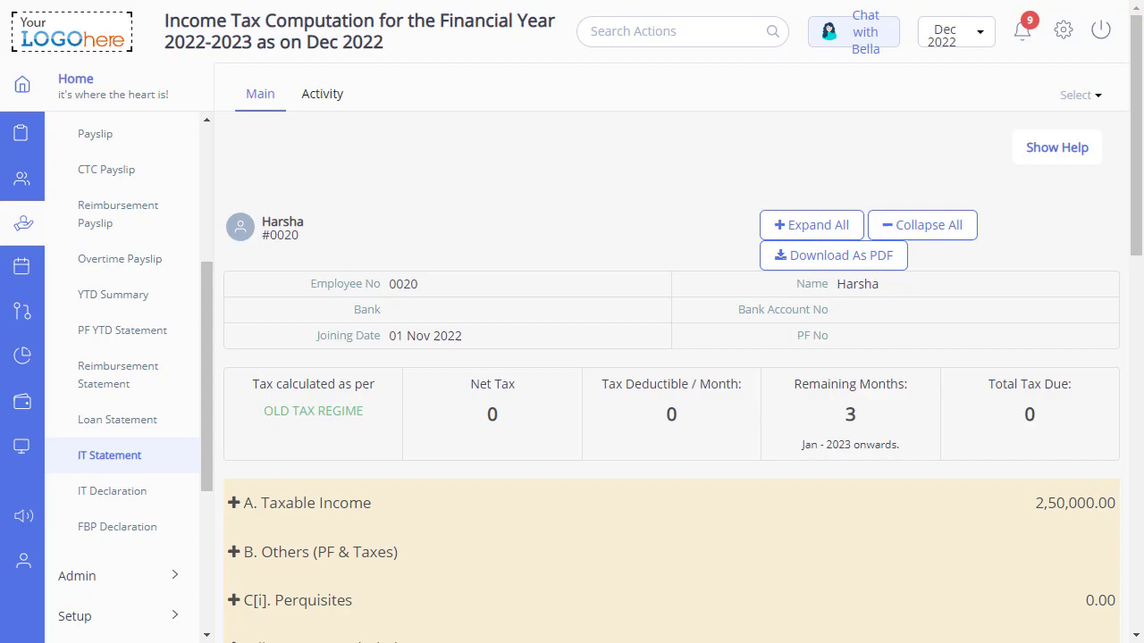
Expand all tax computation sections, review them, then collapse them again
{"action": "left_click", "coordinate": [799, 225]}
{"action": "left_click_drag", "start_coordinate": [1142, 132], "coordinate": [1141, 107]}
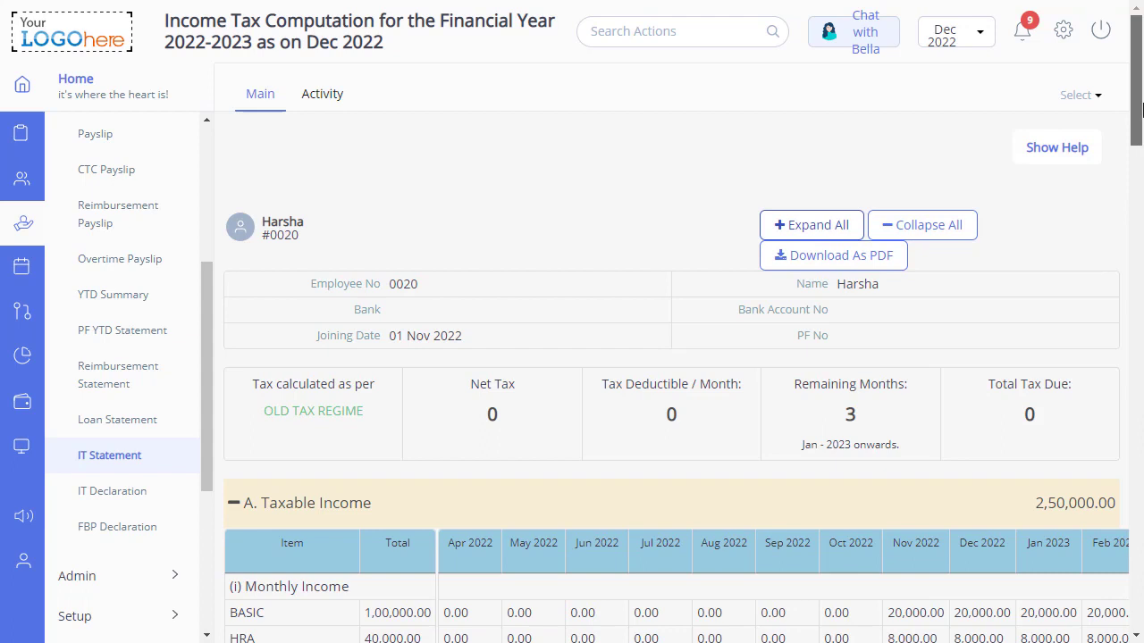
{"action": "left_click", "coordinate": [938, 228]}
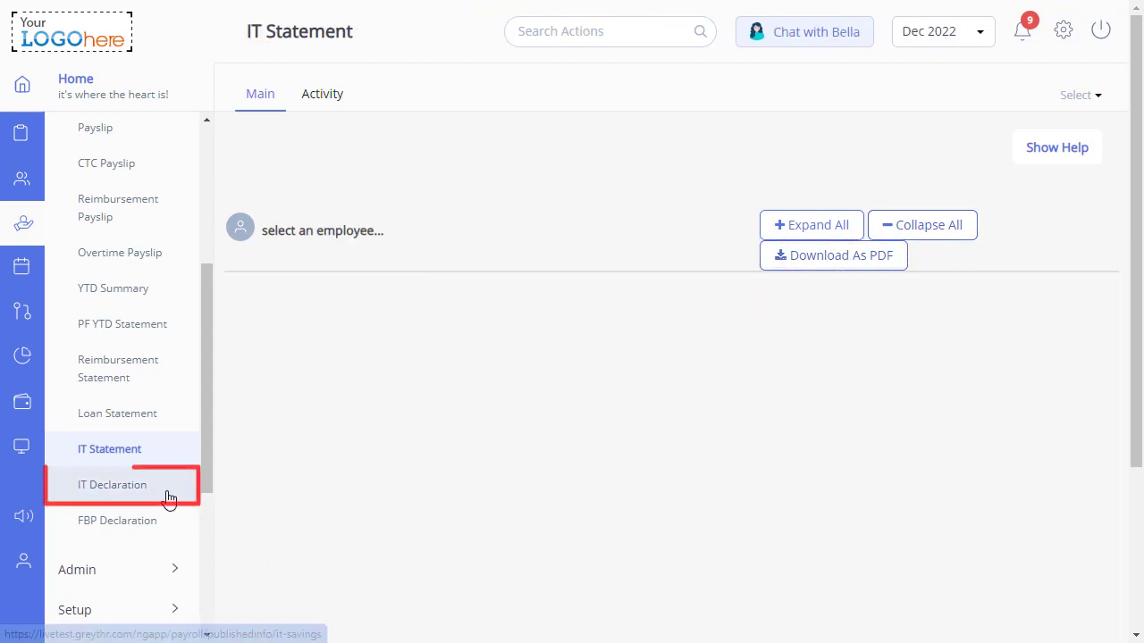
Load the employee's IT declaration plans A–D and open Plan D's savings for editing
{"action": "left_click", "coordinate": [169, 498]}
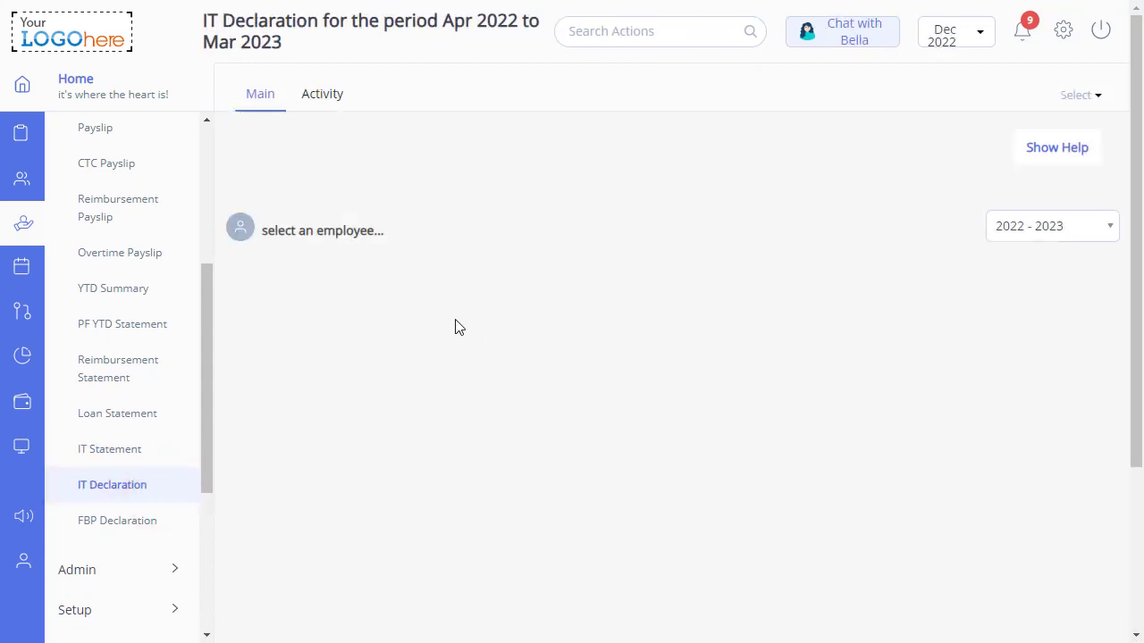
{"action": "left_click", "coordinate": [344, 230]}
{"action": "type", "text": "har"}
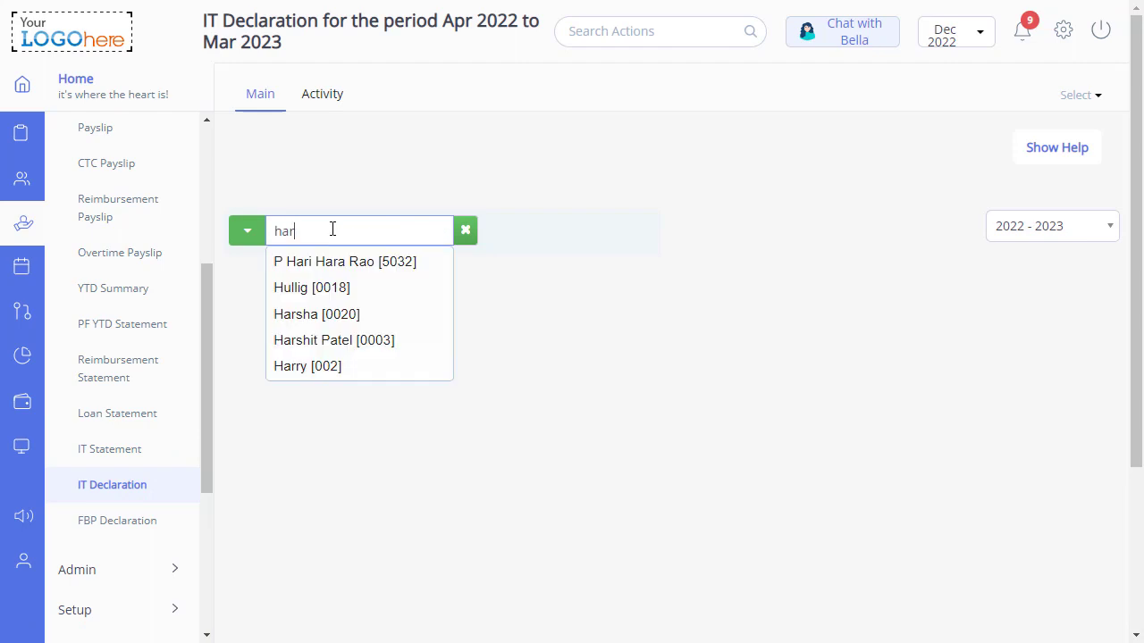
{"action": "type", "text": "sha"}
{"action": "left_click", "coordinate": [335, 260]}
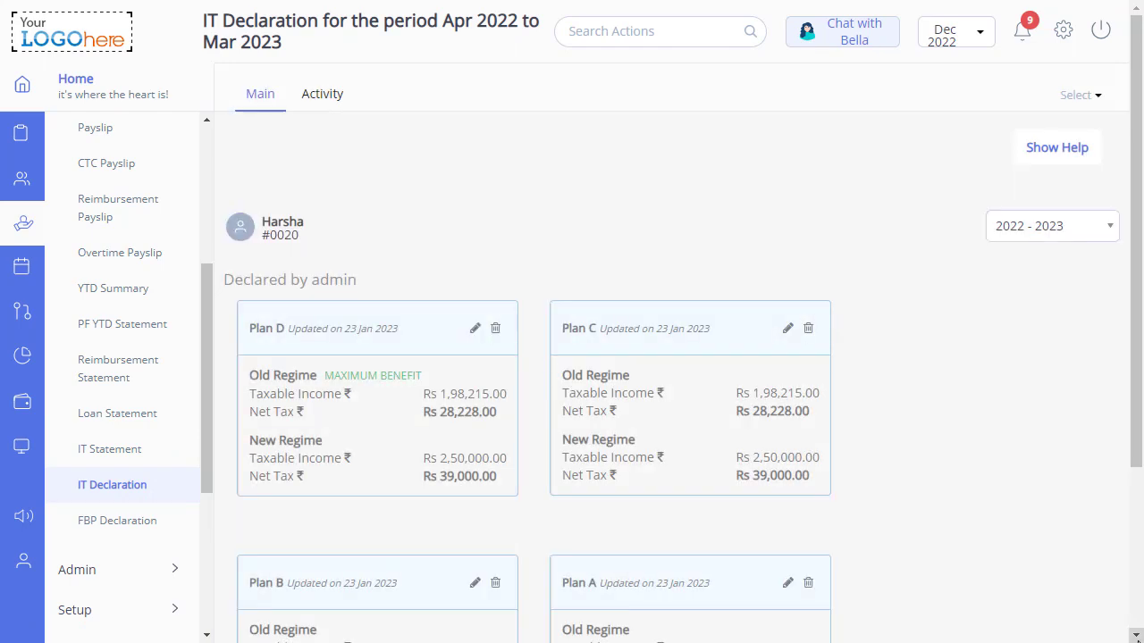
{"action": "scroll", "coordinate": [1135, 568], "scroll_direction": "down", "scroll_amount": 2}
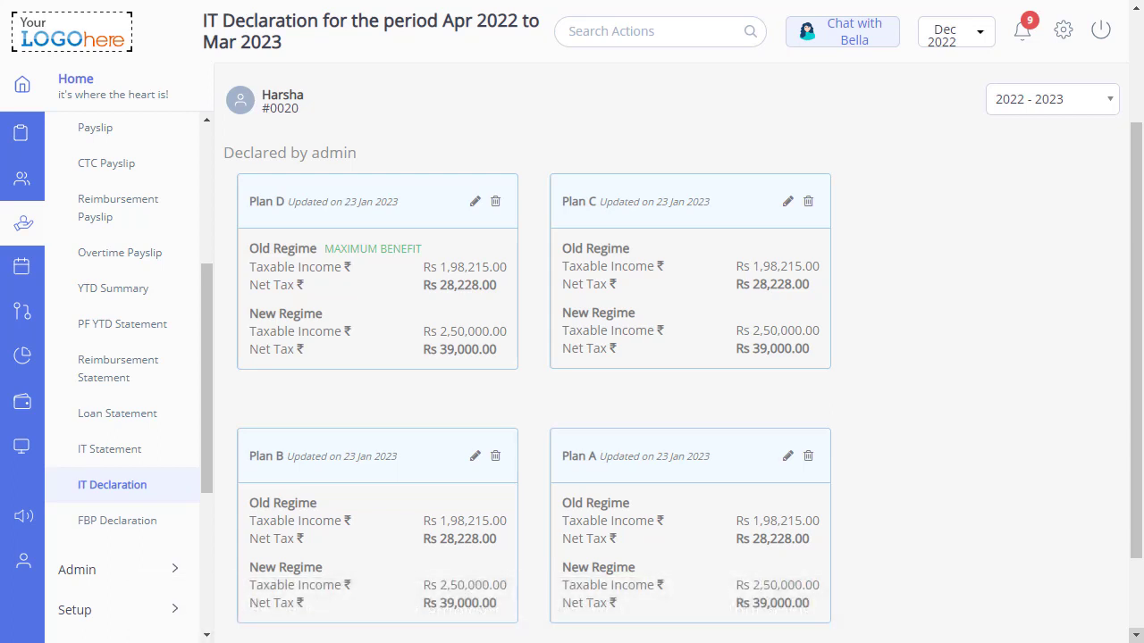
{"action": "left_click", "coordinate": [475, 205]}
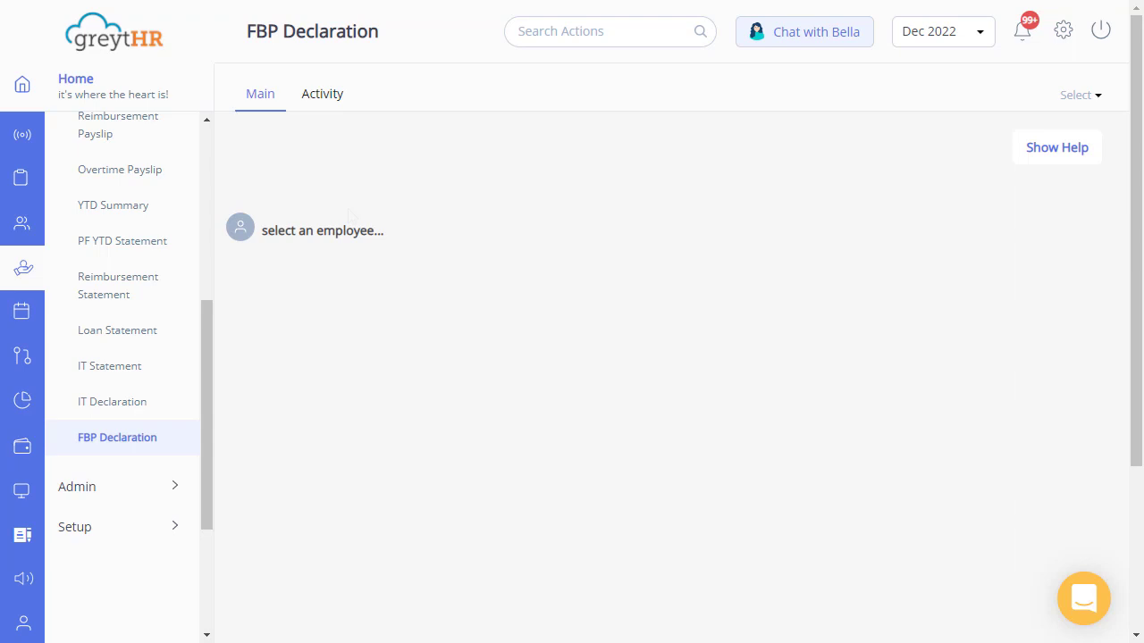
Select an employee on FBP Declaration and create and confirm a new FBP plan for them
{"action": "left_click", "coordinate": [322, 230]}
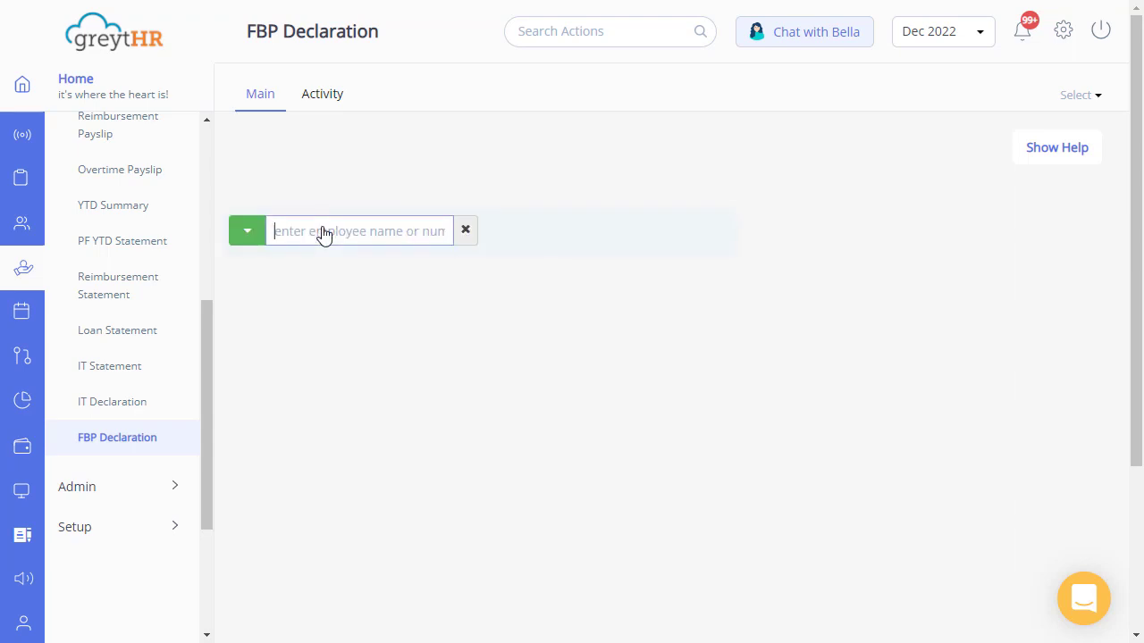
{"action": "type", "text": "sim"}
{"action": "left_click", "coordinate": [319, 313]}
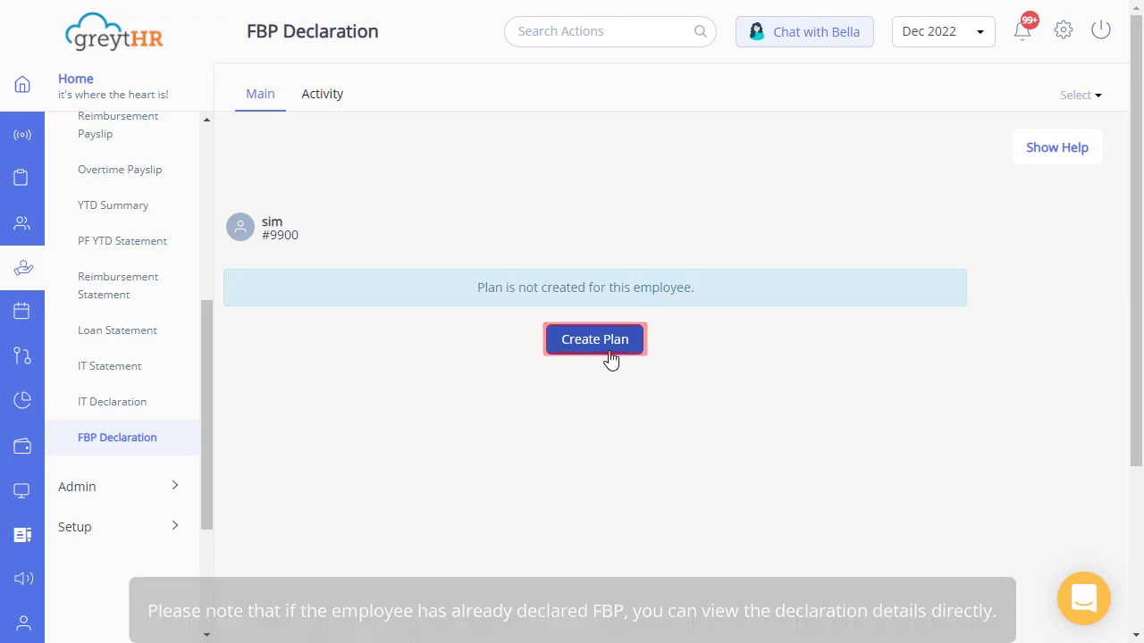
{"action": "left_click", "coordinate": [612, 358]}
{"action": "left_click", "coordinate": [697, 238]}
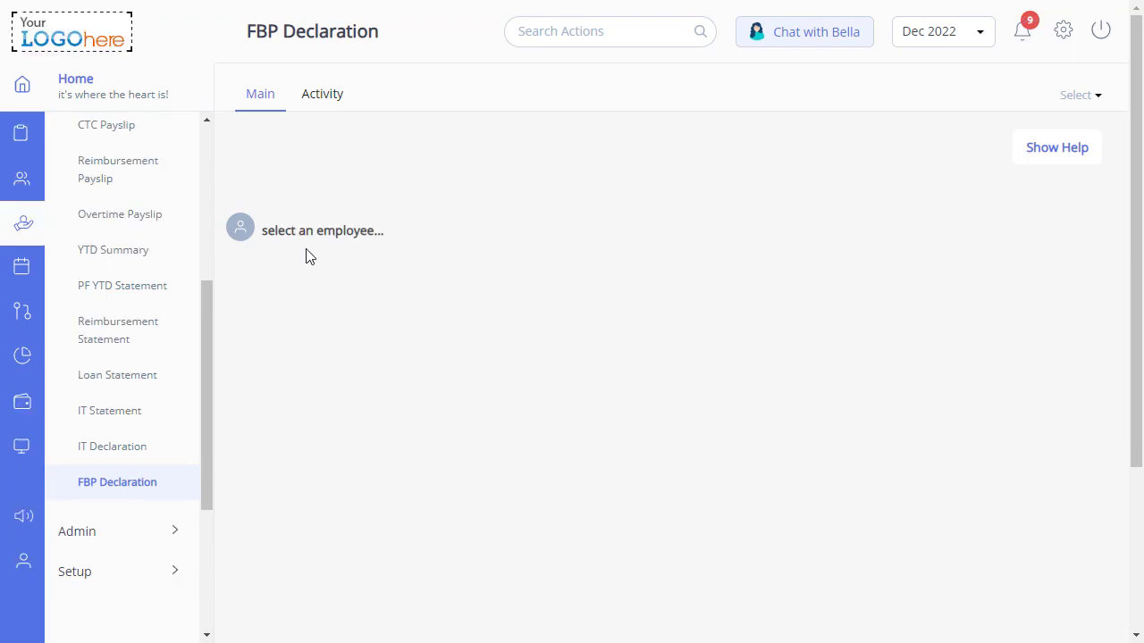
Load another employee's FBP declaration, showing 244800 total allocation, all to FBP SPECIAL
{"action": "left_click", "coordinate": [306, 232]}
{"action": "type", "text": "Hars"}
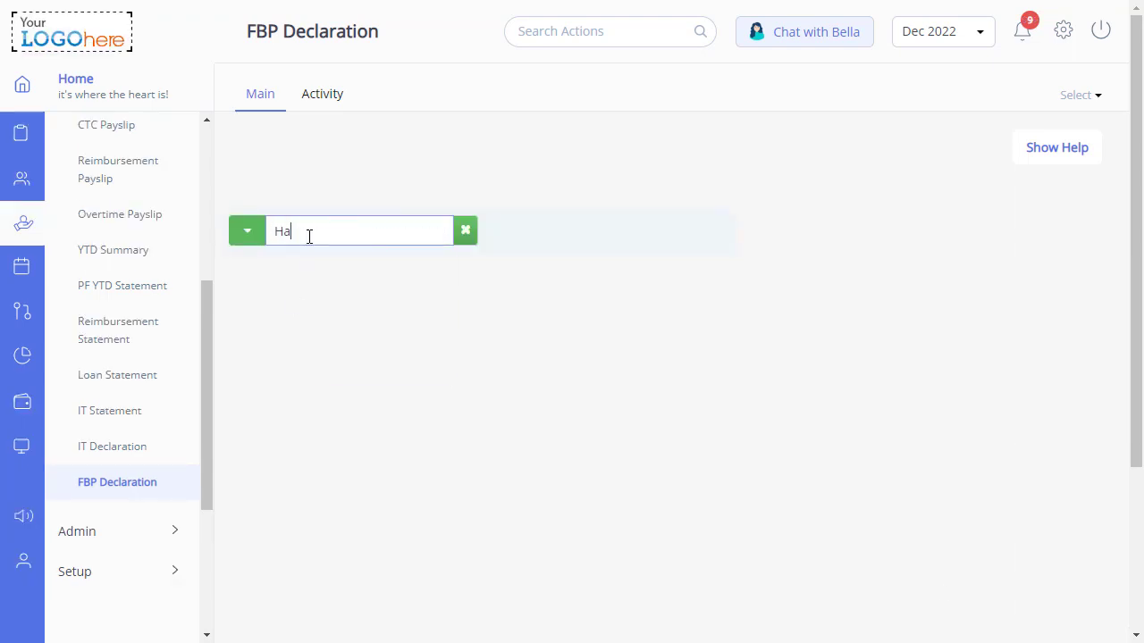
{"action": "left_click", "coordinate": [320, 262]}
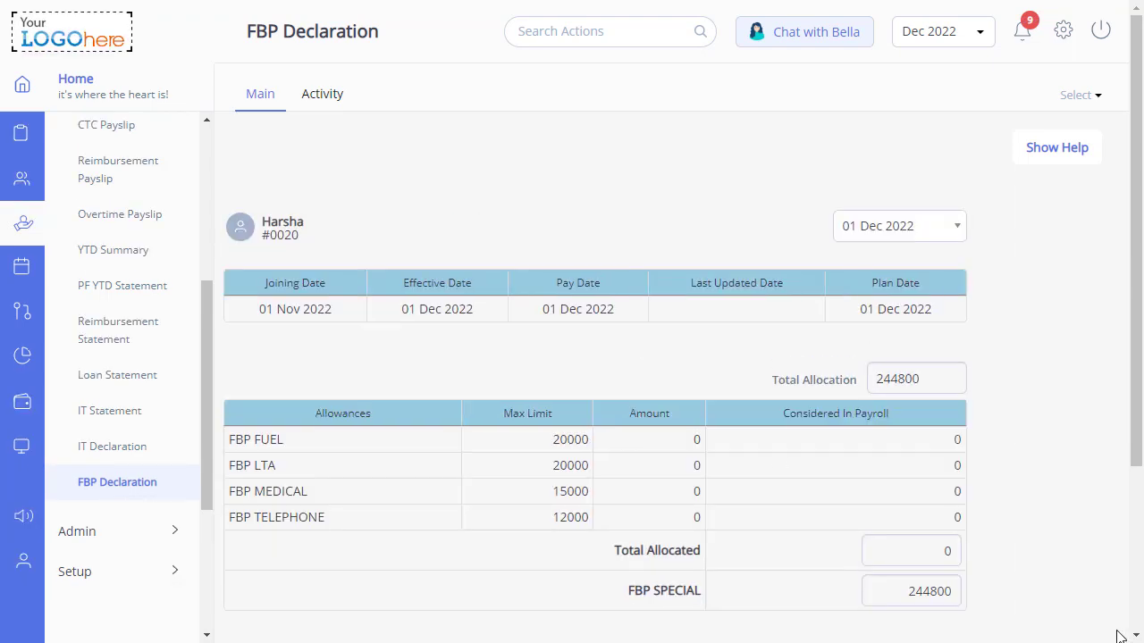